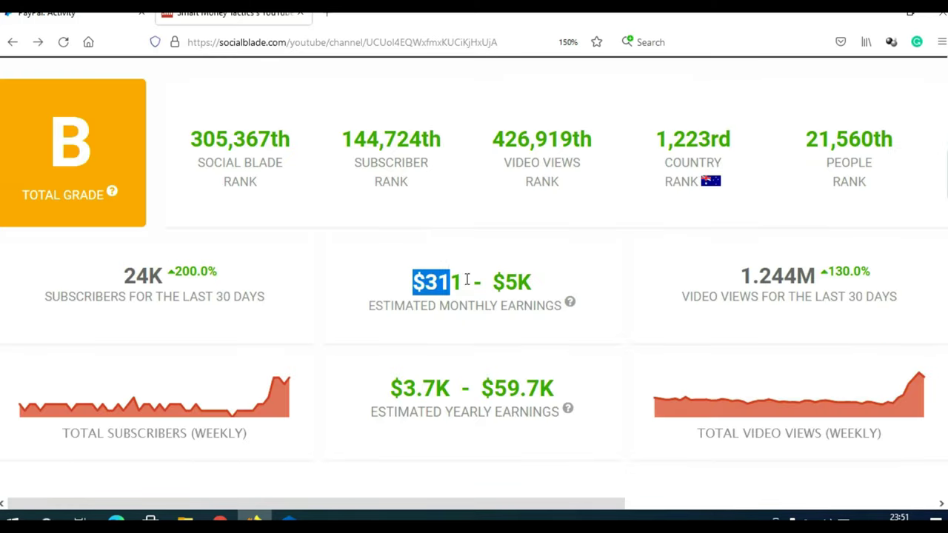
left_click_drag(527, 294, 572, 319)
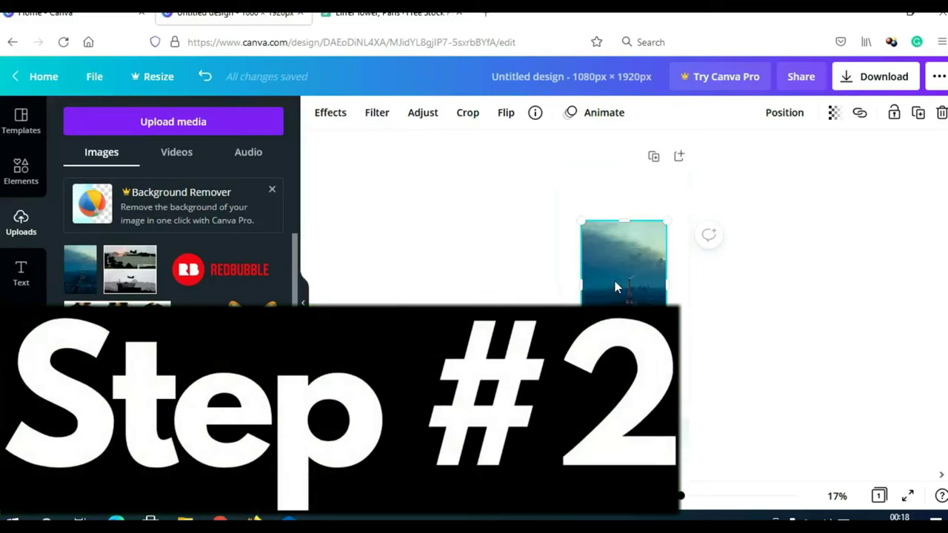
left_click_drag(614, 280, 592, 229)
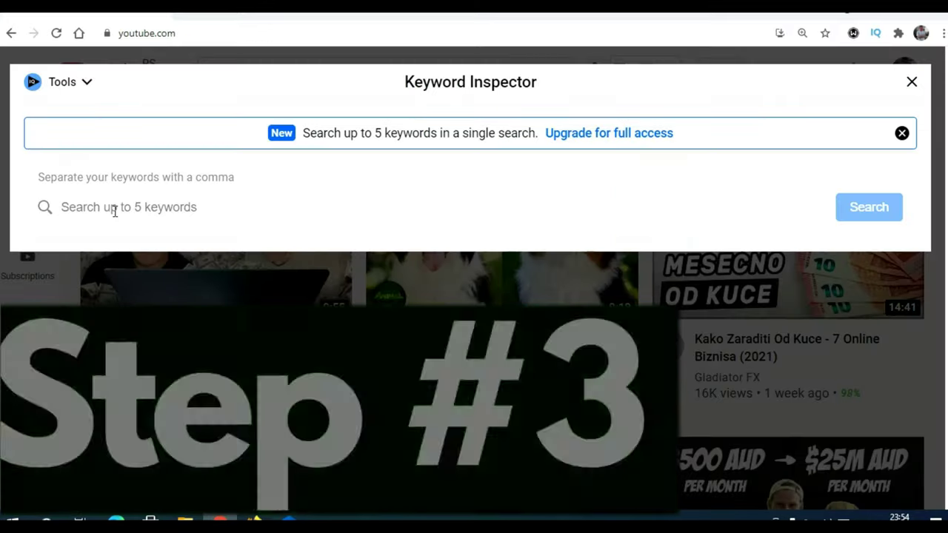
Step: Search the vidIQ Keyword Inspector for "how to make money with youtube shorts" and review the related keywords
left_click(115, 211)
type("how to make money with youtube shorts")
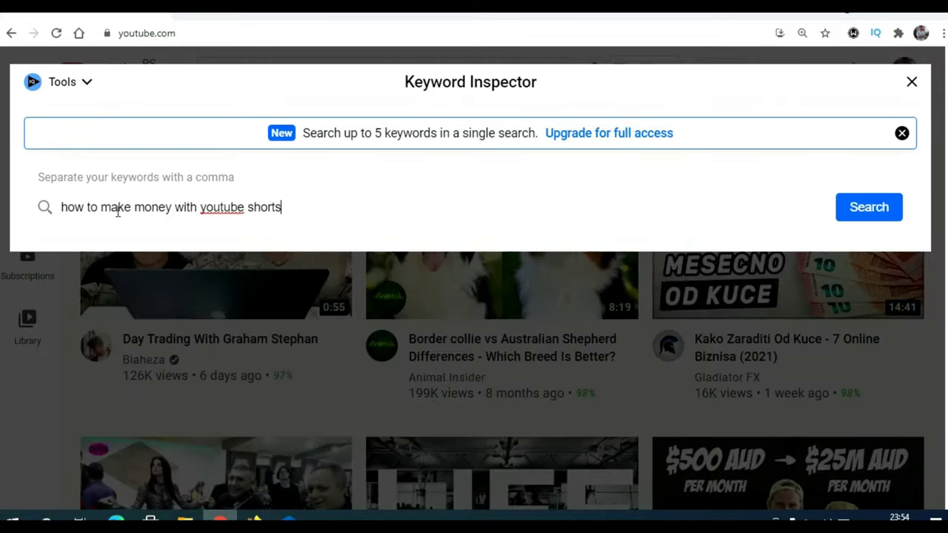
left_click(868, 209)
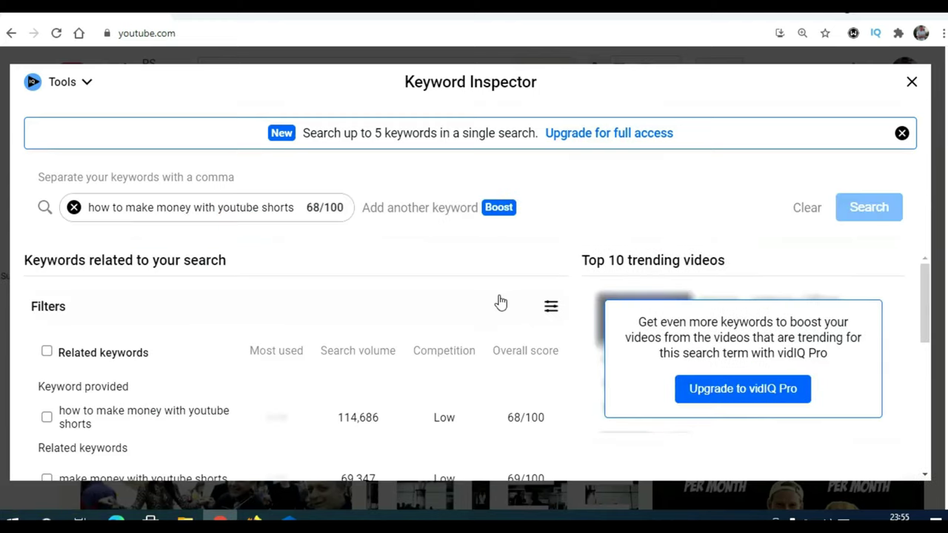
scroll(501, 303, "down", 1)
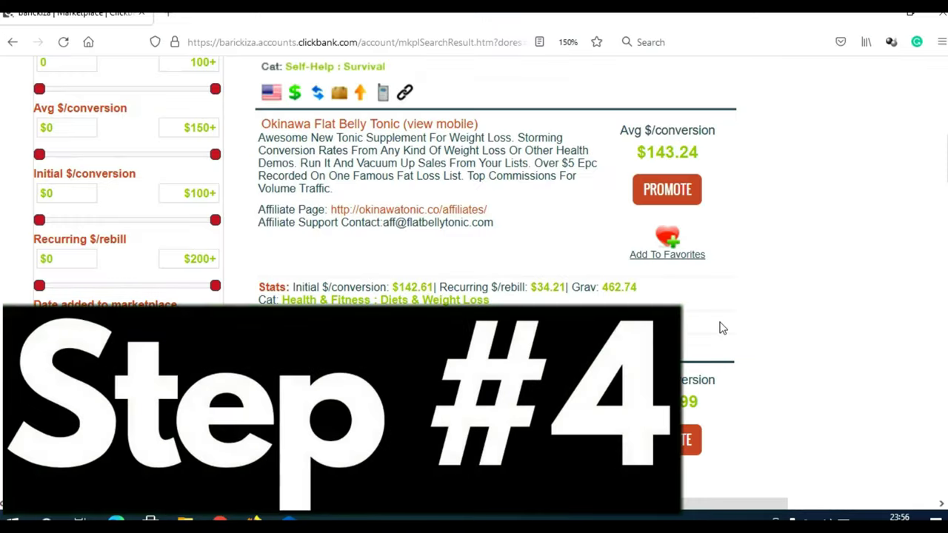
Step: Browse the affiliate offers listed in the ClickBank marketplace
scroll(720, 328, "down", 5)
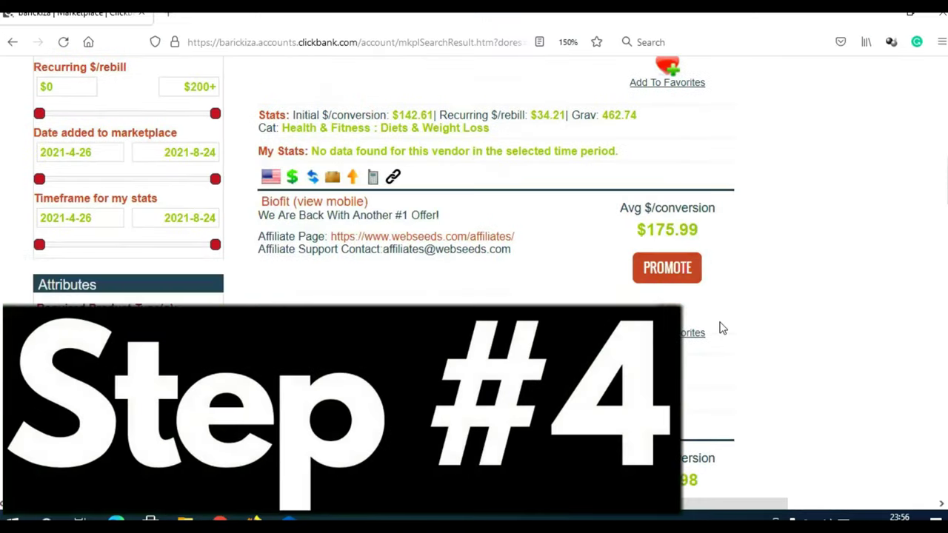
scroll(720, 328, "down", 8)
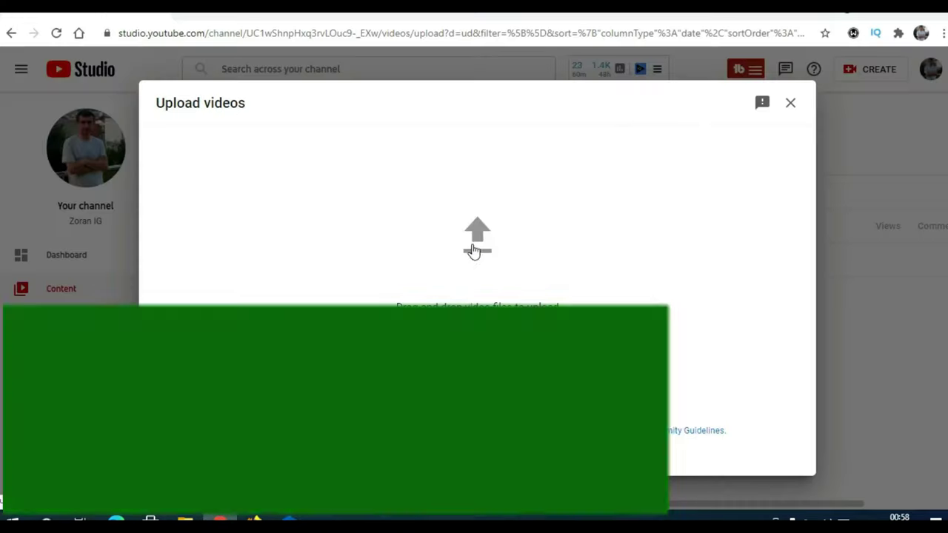
left_click(466, 210)
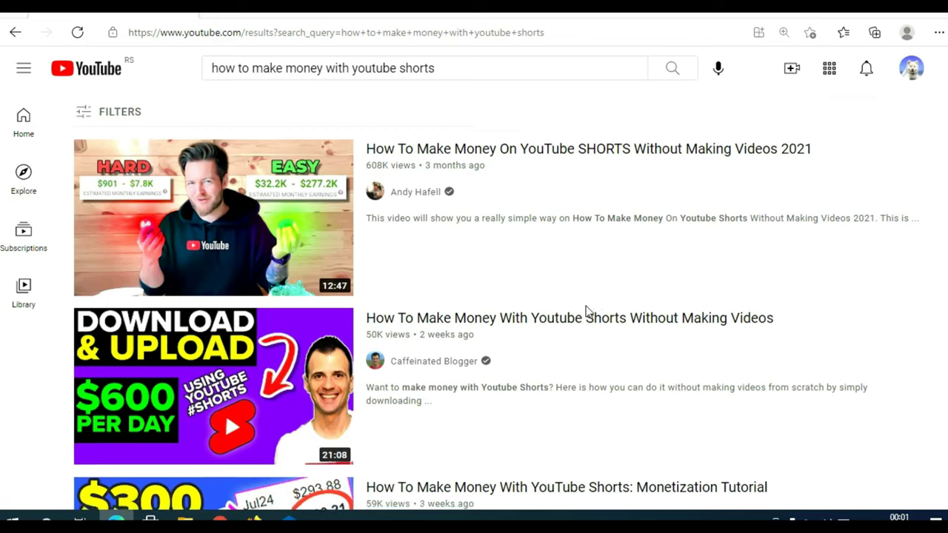
Step: Look through the YouTube results for "how to make money with youtube shorts", checking titles, view counts and upload dates
scroll(585, 311, "down", 6)
scroll(585, 311, "down", 9)
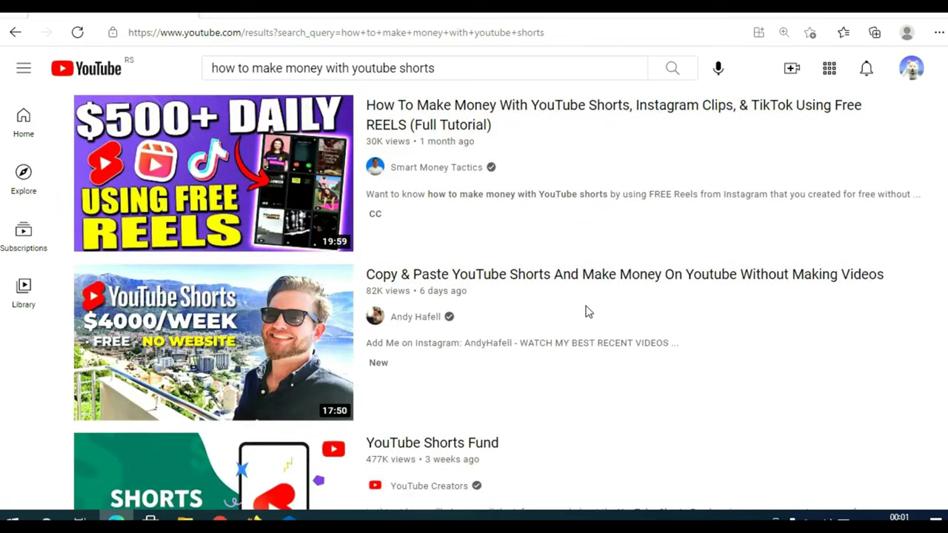
scroll(585, 311, "down", 8)
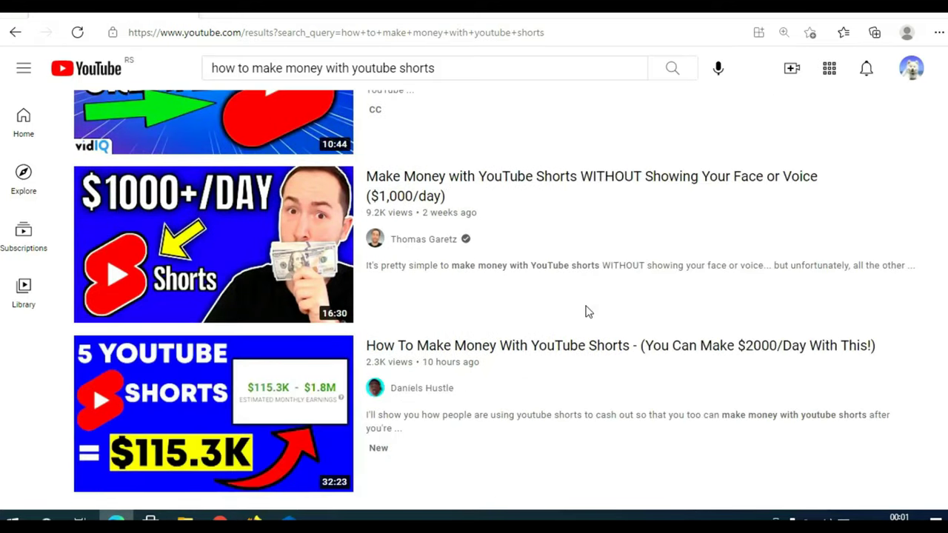
scroll(585, 311, "down", 8)
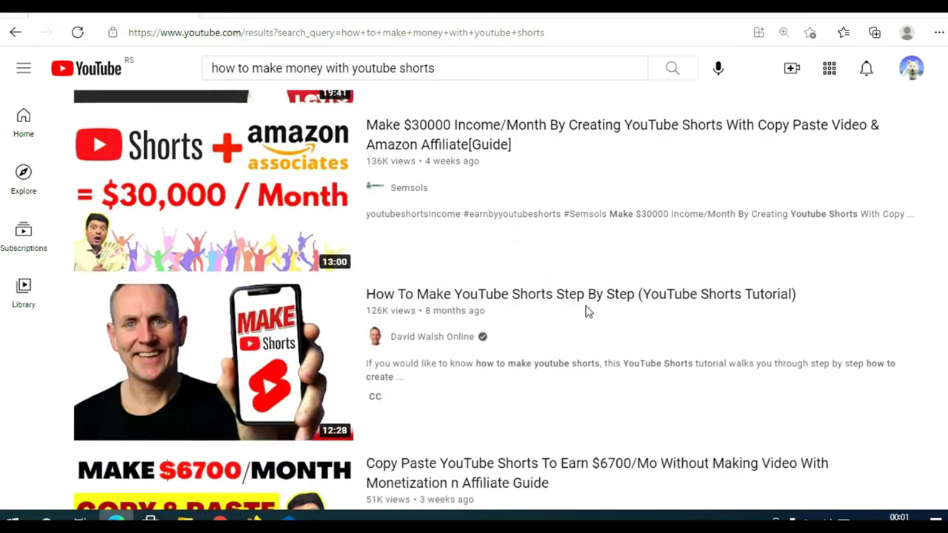
scroll(585, 311, "down", 8)
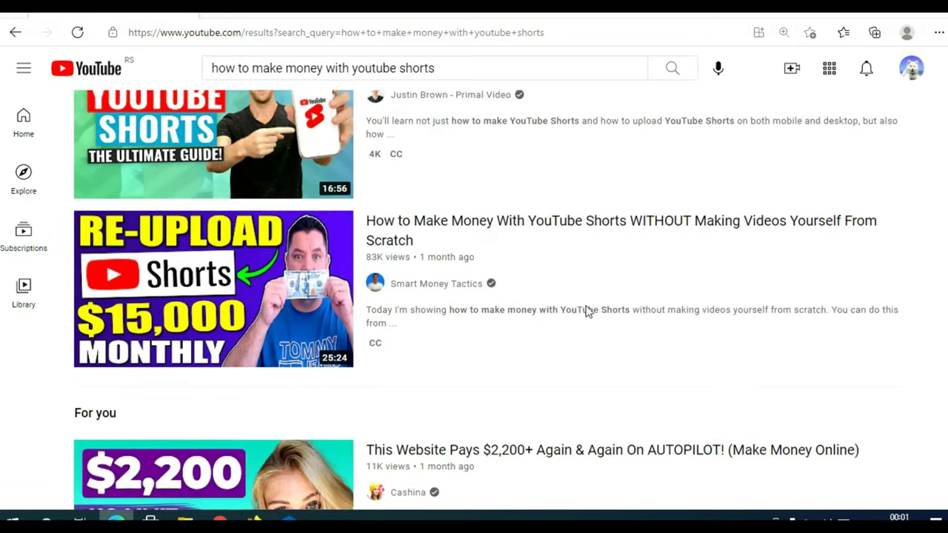
scroll(585, 311, "down", 8)
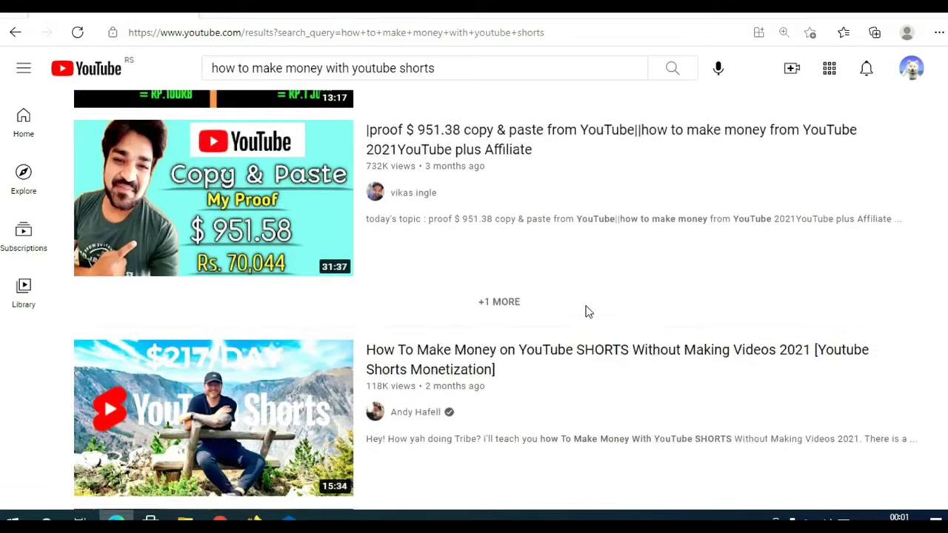
scroll(584, 311, "down", 3)
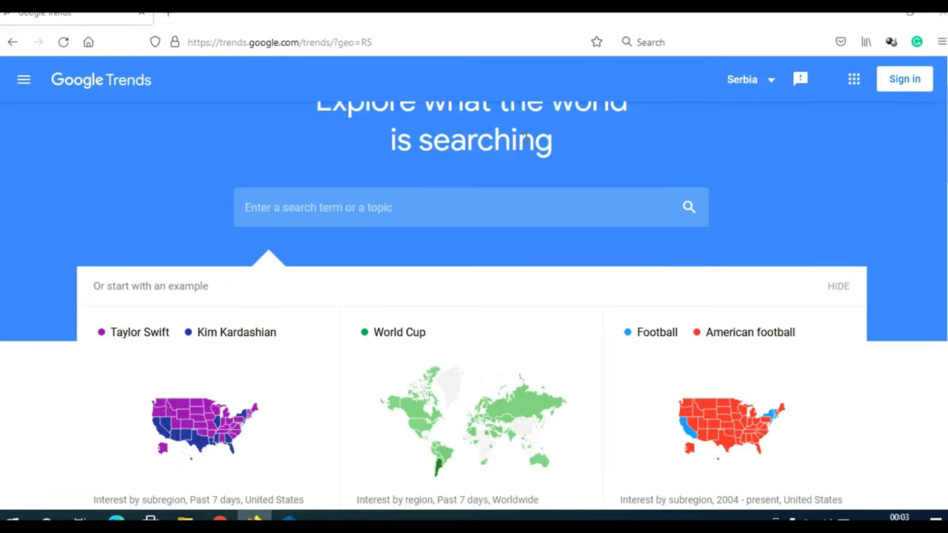
Step: Search Google Trends for the term "travel"
left_click(424, 212)
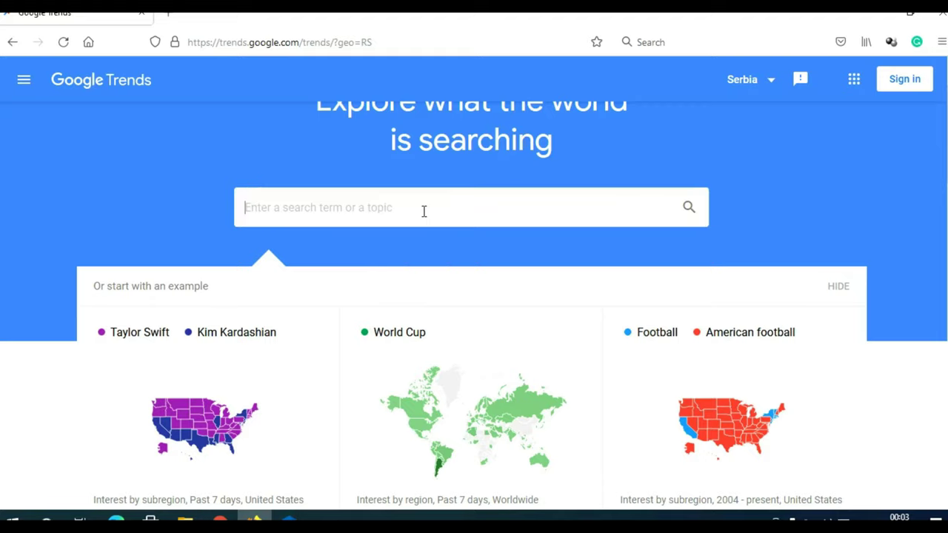
type("tra")
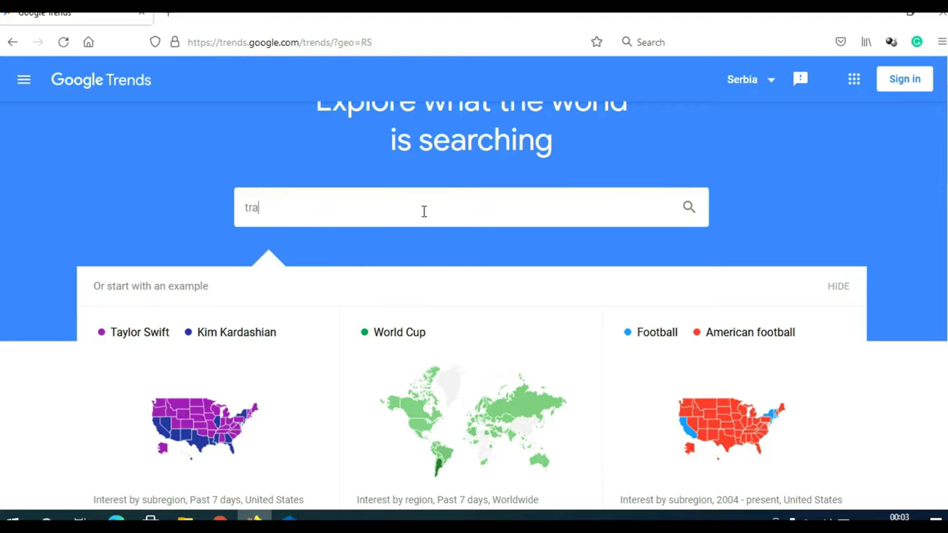
type("vel")
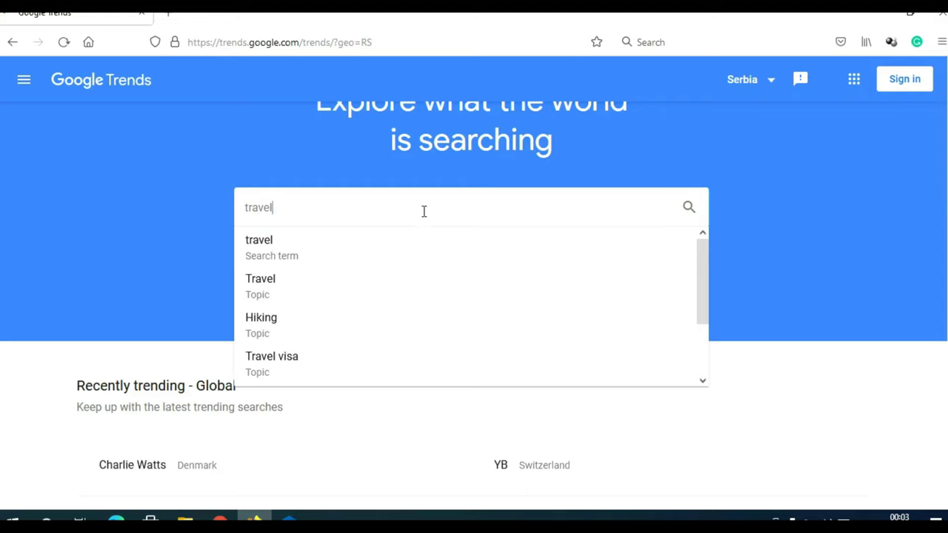
key("Return")
Step: Set the trend region to Worldwide and review the interest over time, interest by region, related topics and related queries
left_click(104, 215)
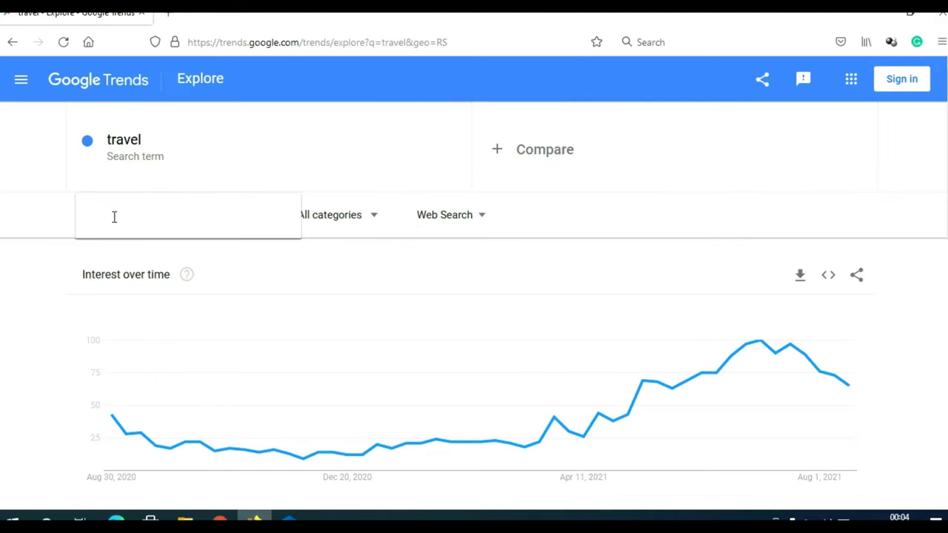
left_click(126, 255)
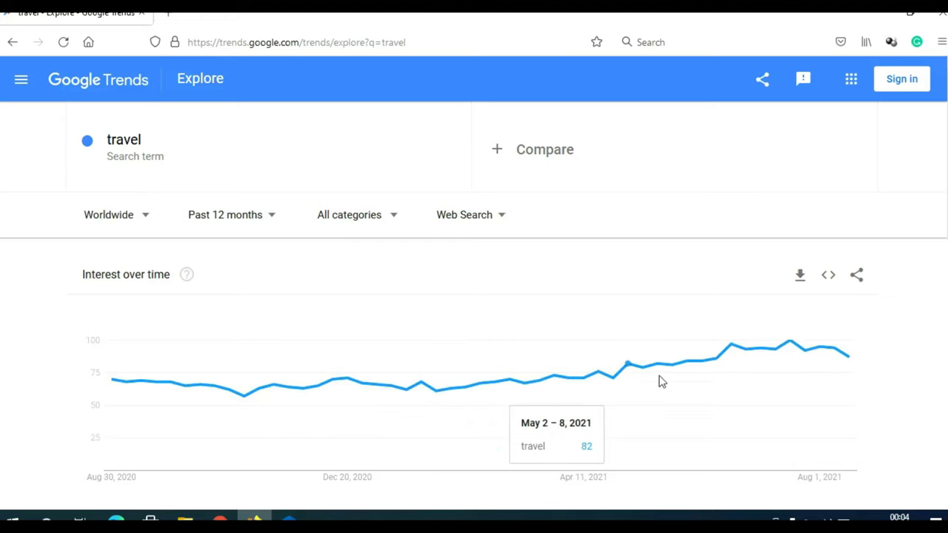
scroll(884, 363, "down", 4)
scroll(889, 365, "down", 1)
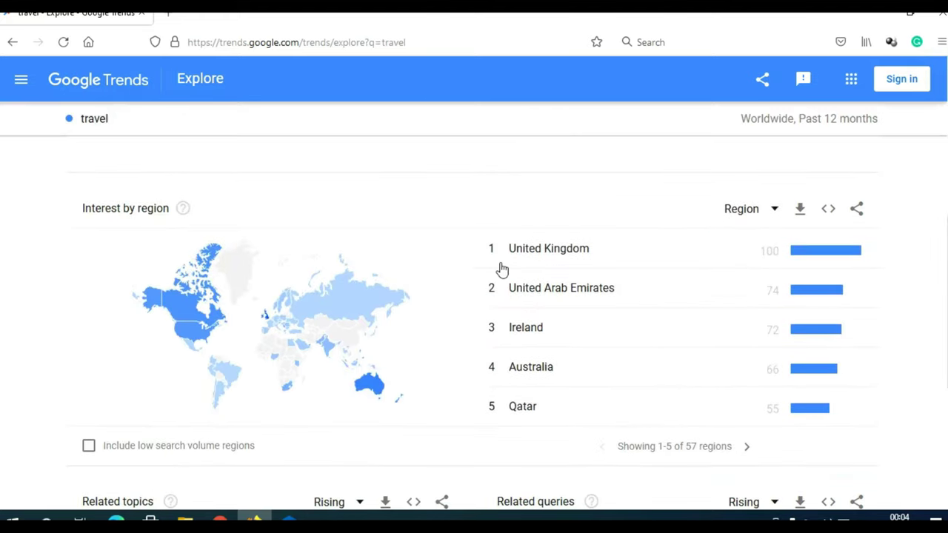
scroll(502, 270, "down", 4)
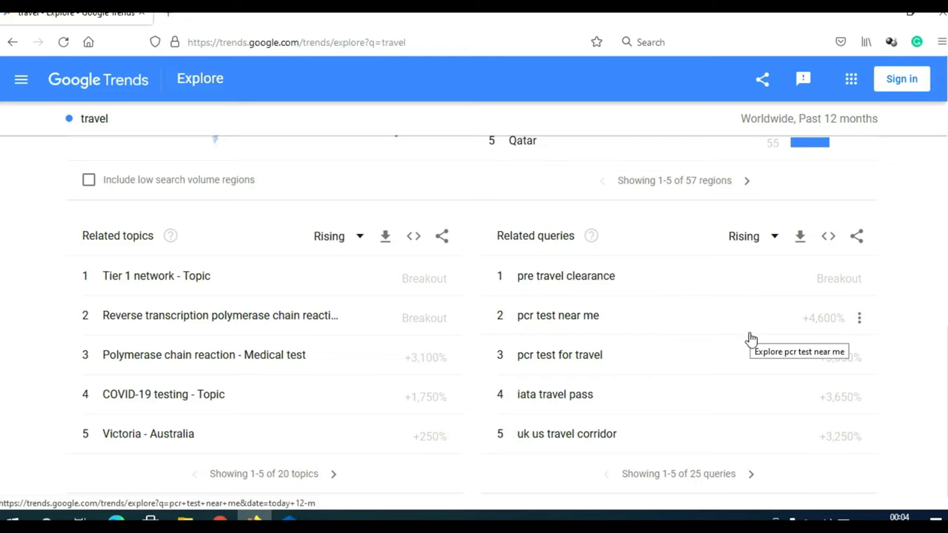
scroll(750, 339, "up", 5)
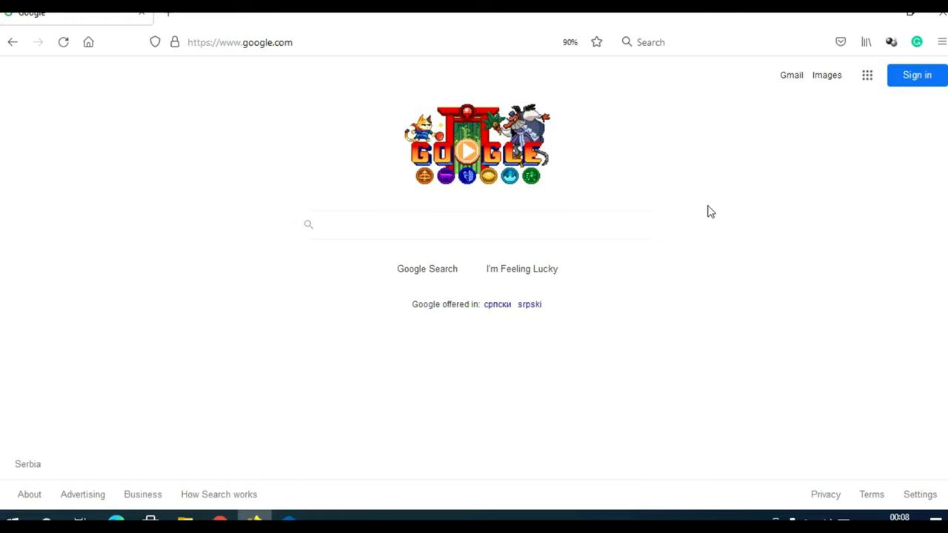
Step: Search Google for "Paris" and open the PlanetWare article "28 Top-Rated Tourist Attractions in Paris"
left_click(375, 224)
type("Paris")
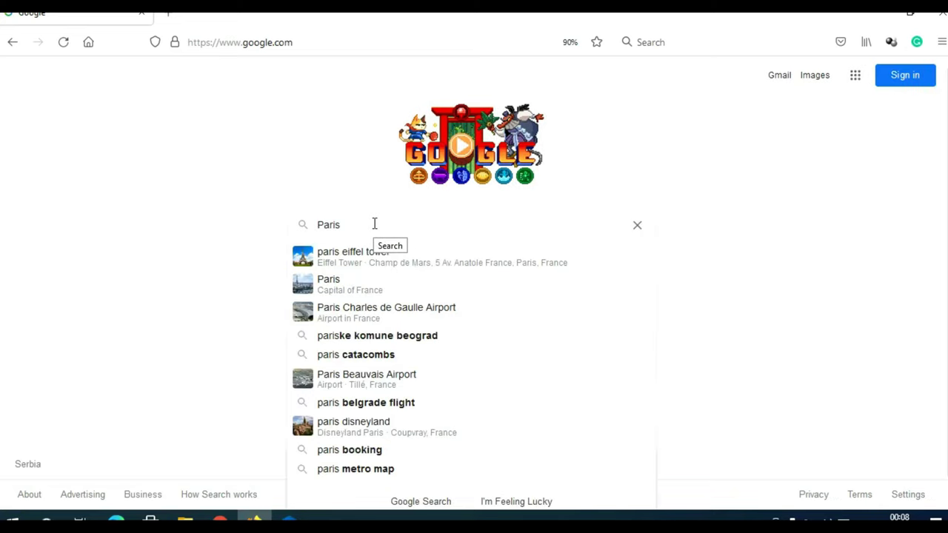
key("Return")
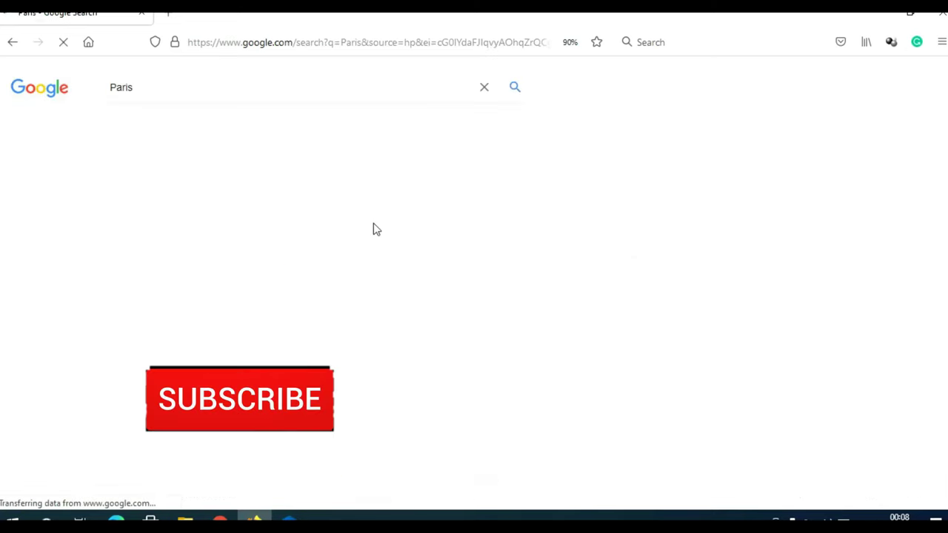
scroll(535, 338, "down", 15)
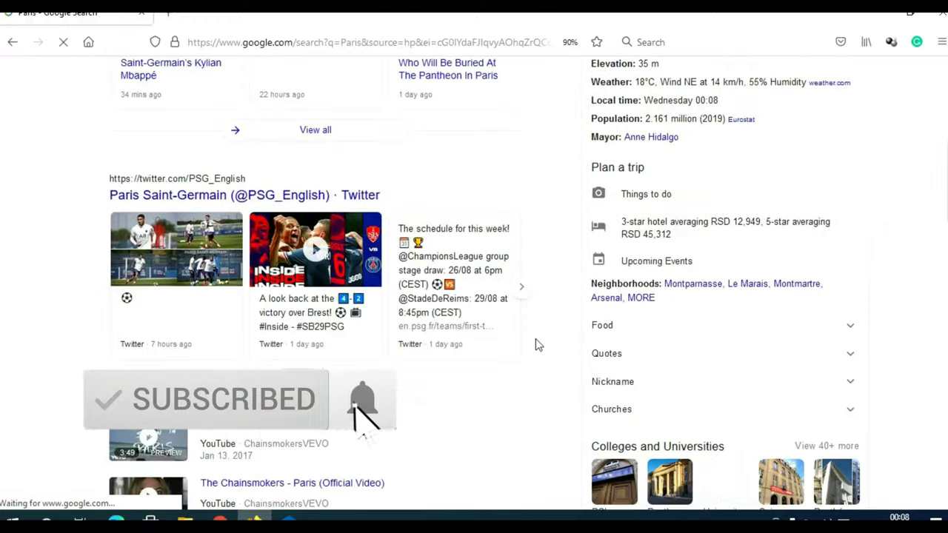
scroll(535, 338, "down", 20)
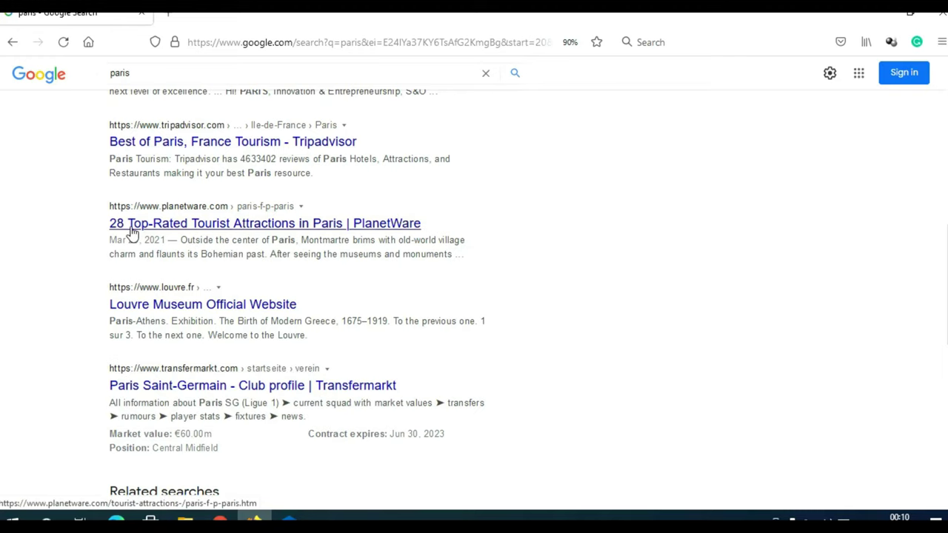
left_click(131, 231)
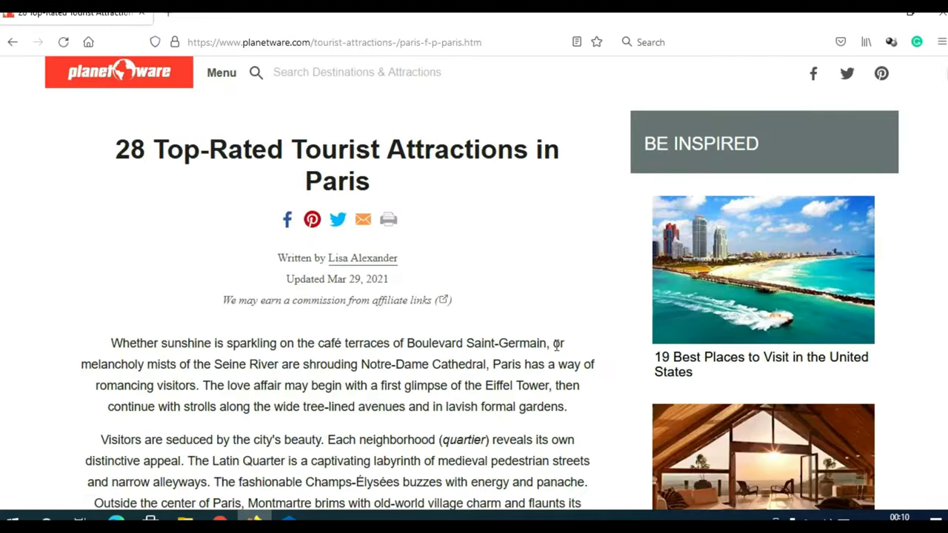
Step: Examine the first three attractions in the article, including their names, photos and descriptions, as material for a short video
scroll(556, 345, "down", 3)
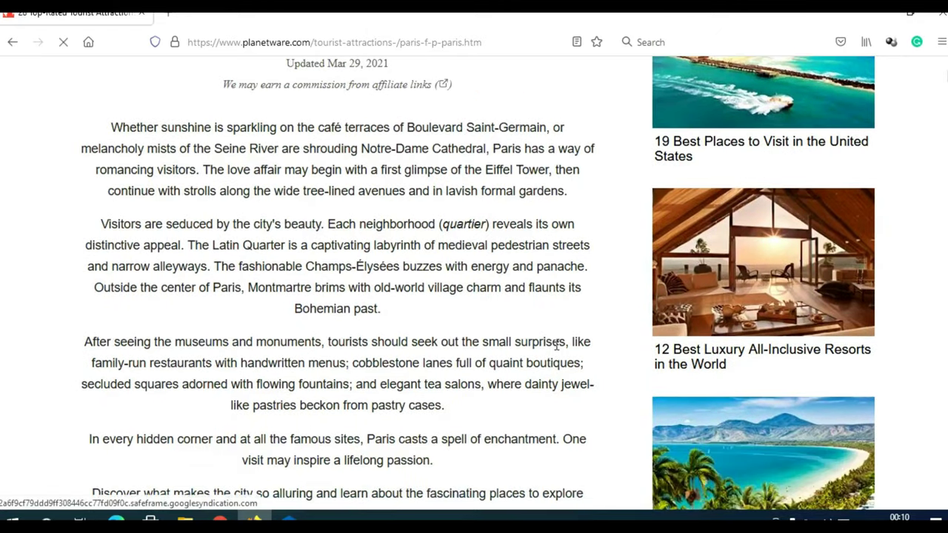
scroll(556, 344, "down", 6)
scroll(555, 348, "down", 1)
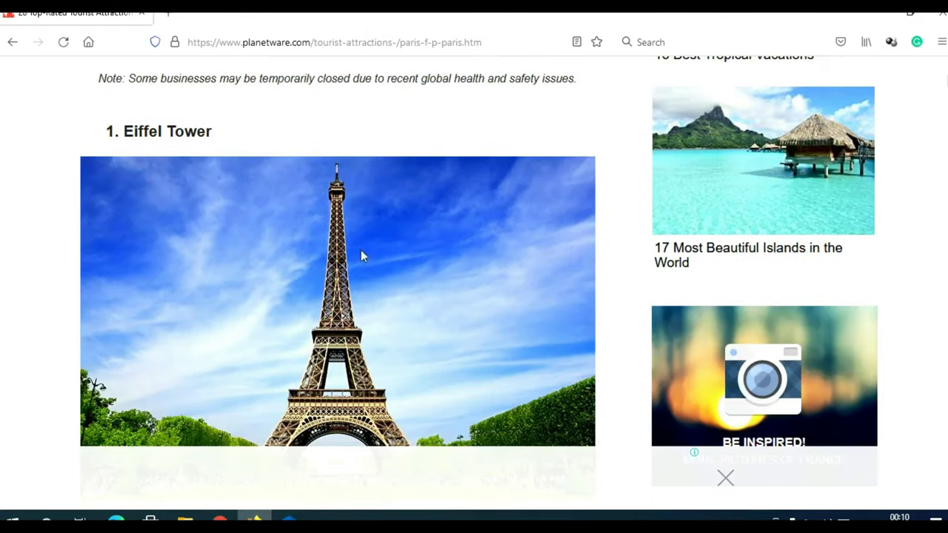
left_click_drag(155, 131, 355, 169)
scroll(425, 260, "down", 14)
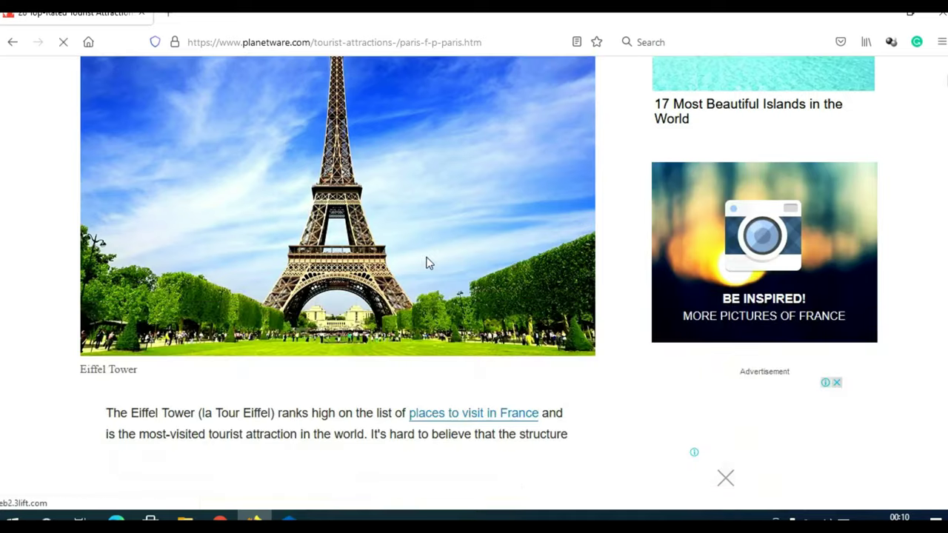
scroll(426, 260, "down", 10)
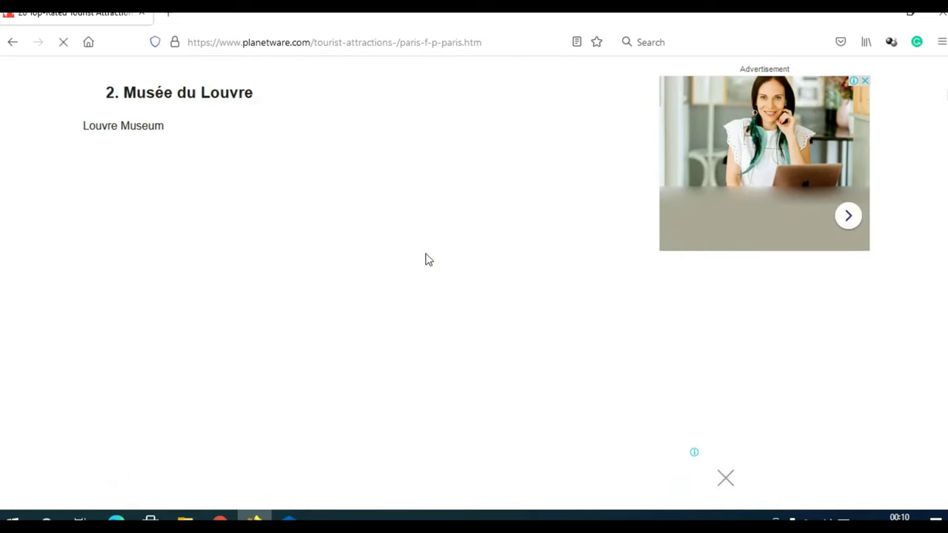
left_click_drag(152, 101, 271, 89)
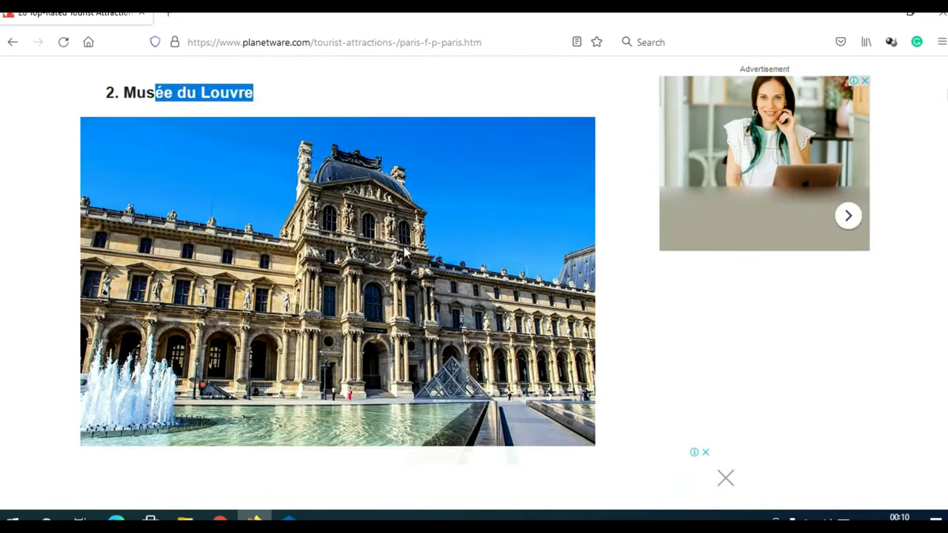
scroll(405, 248, "down", 10)
scroll(404, 249, "down", 6)
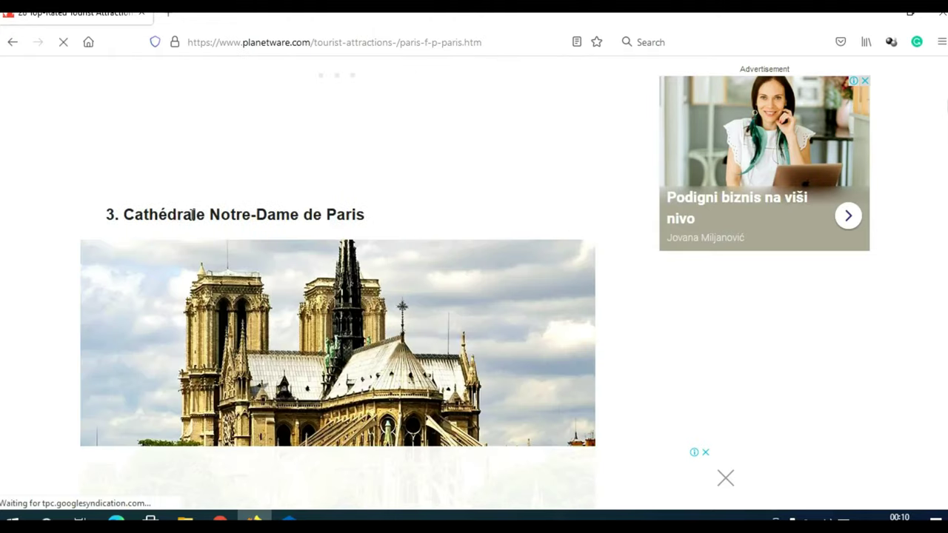
left_click_drag(176, 214, 471, 224)
scroll(495, 300, "down", 1)
scroll(495, 303, "down", 8)
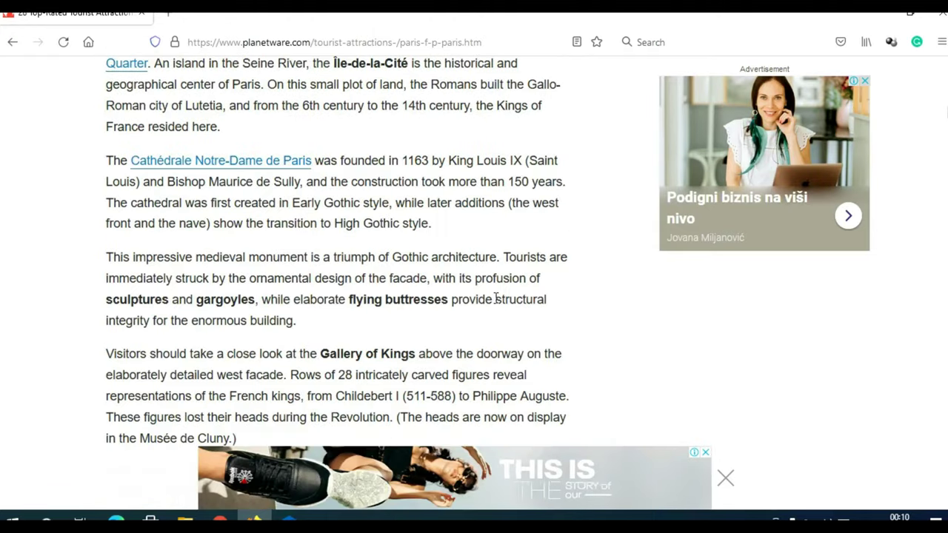
scroll(495, 303, "up", 5)
scroll(496, 303, "up", 12)
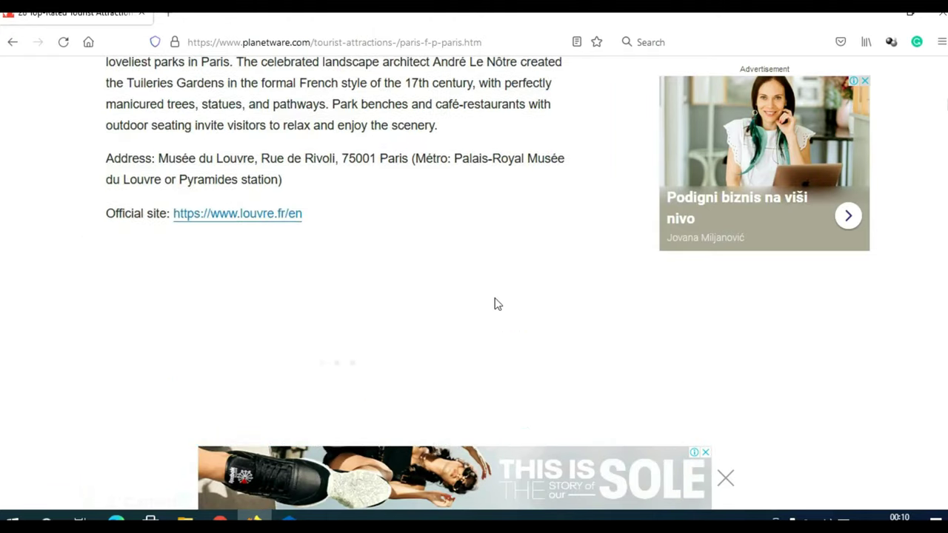
scroll(495, 299, "up", 10)
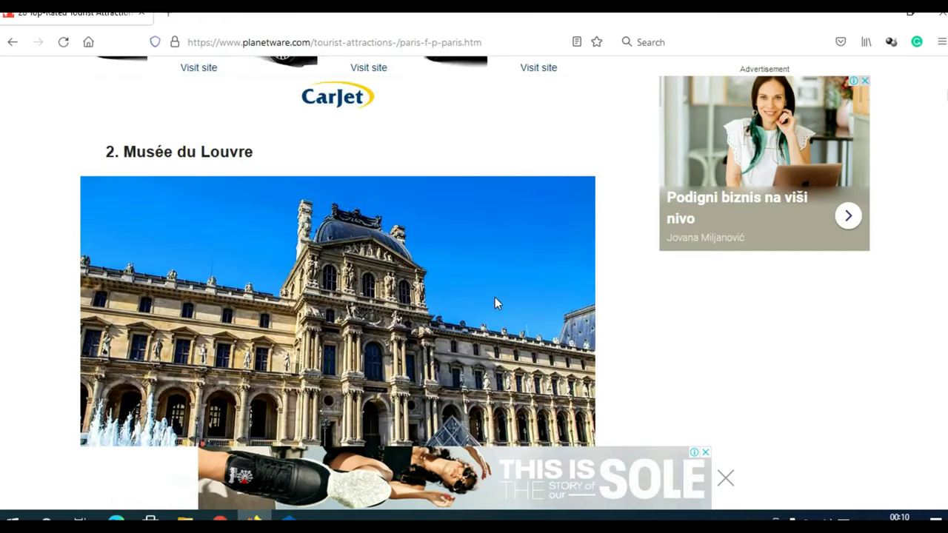
scroll(496, 302, "up", 10)
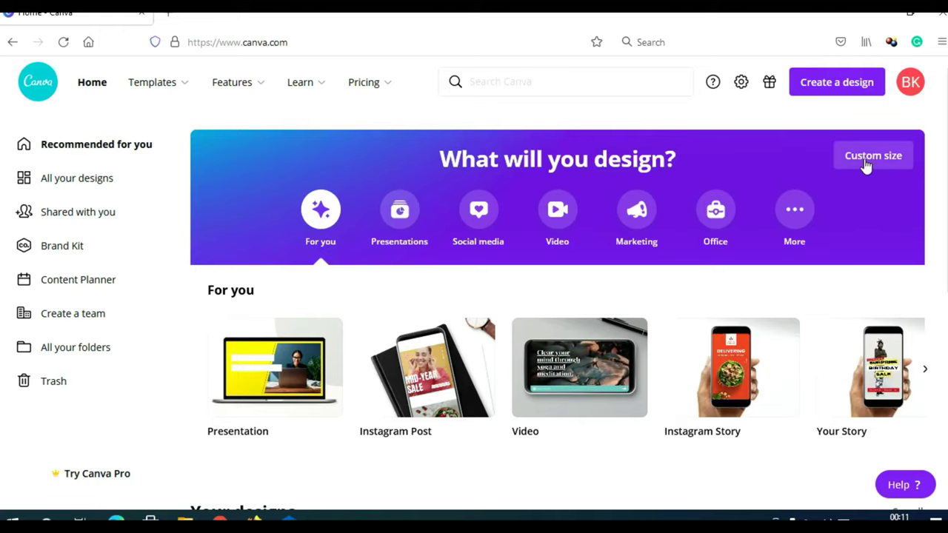
Step: In Canva, create a new custom-size design of 1080 x 1920 px
left_click(861, 165)
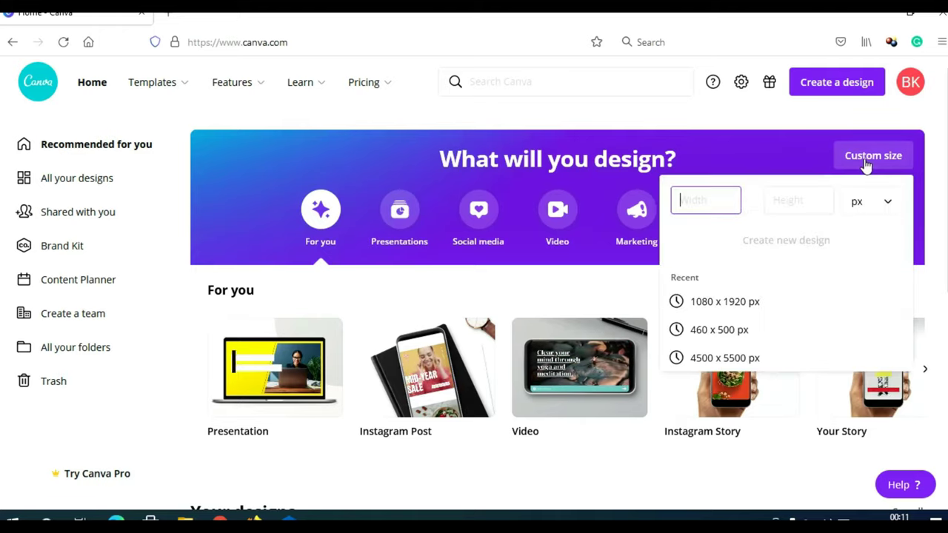
left_click(719, 303)
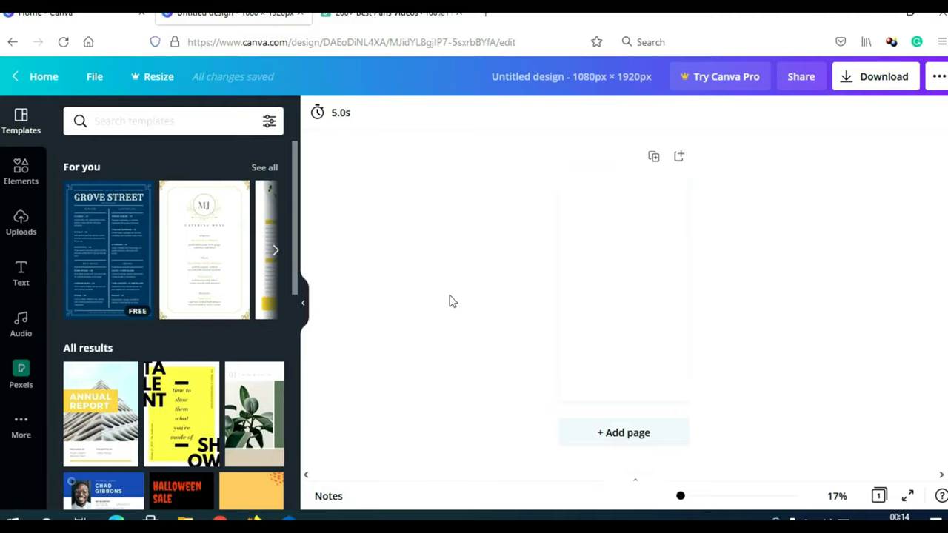
Step: Search the Canva elements for "Paris" and browse the matching videos for footage suitable for the short
left_click(20, 171)
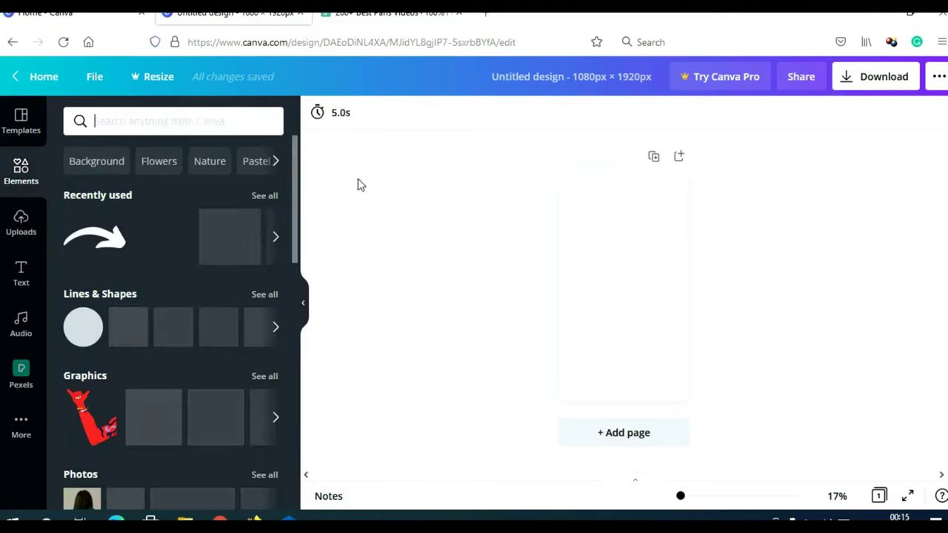
left_click(163, 120)
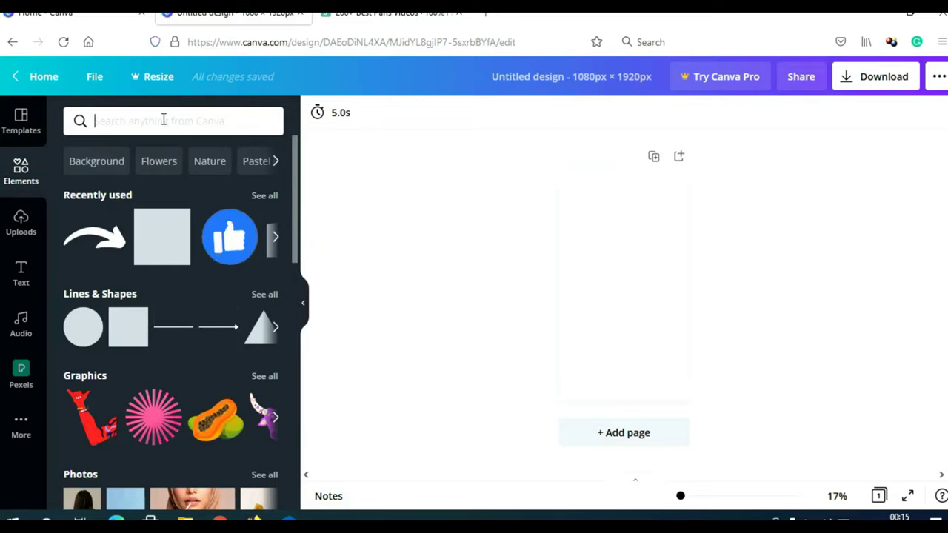
type("Paris")
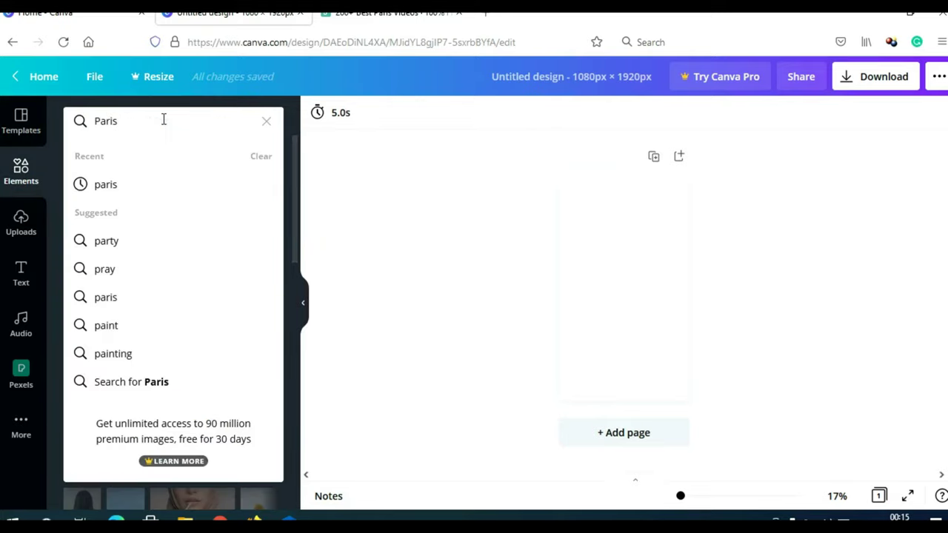
key("Return")
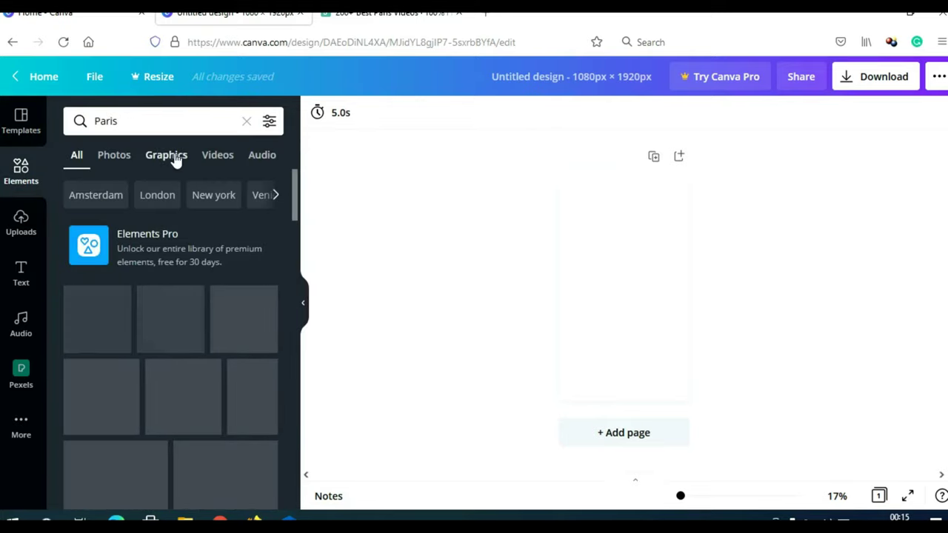
left_click(122, 157)
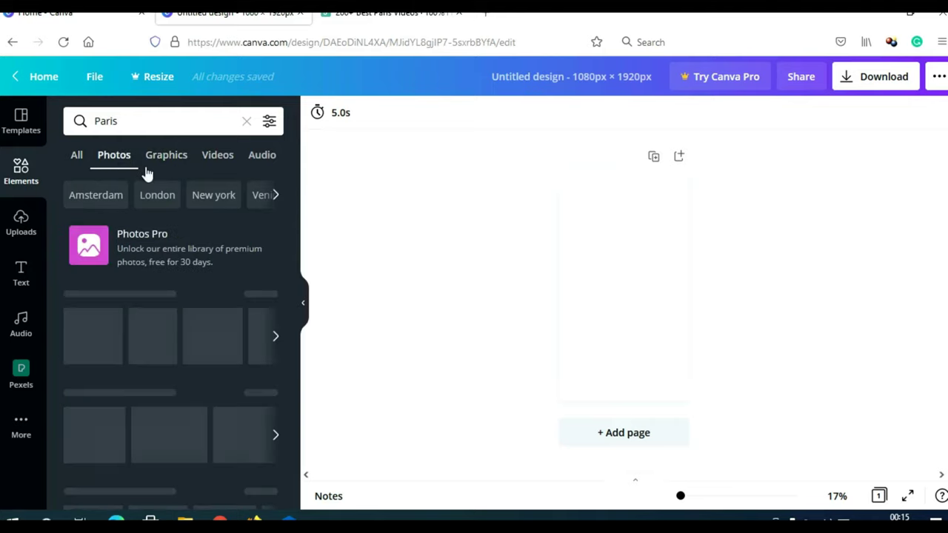
left_click(218, 157)
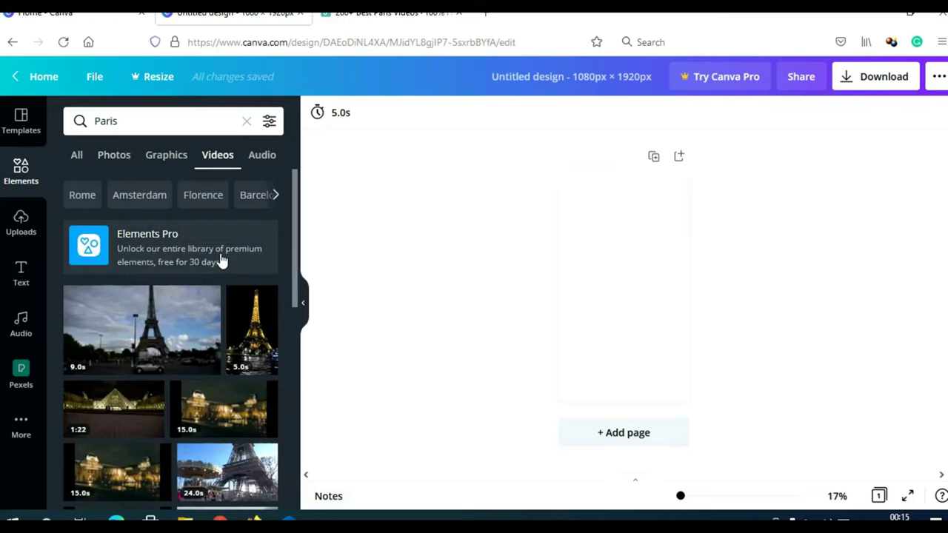
scroll(201, 311, "down", 5)
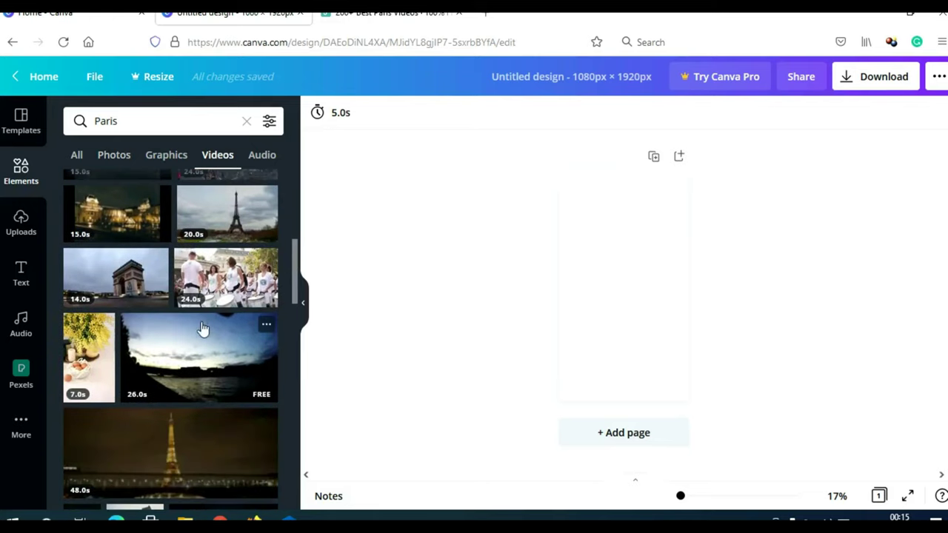
scroll(205, 345, "down", 1)
scroll(205, 344, "down", 3)
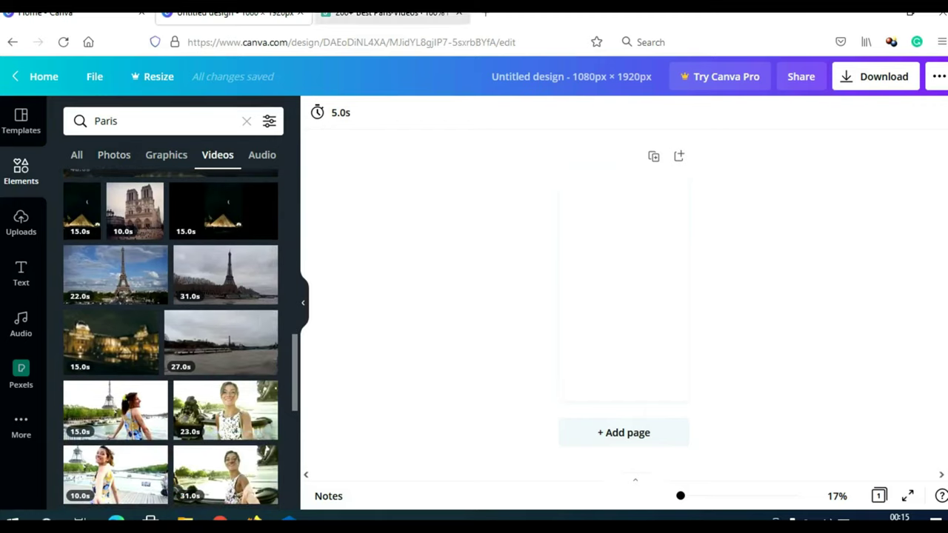
Step: Switch to Pexels and look through the Paris video results for usable clips
left_click(389, 13)
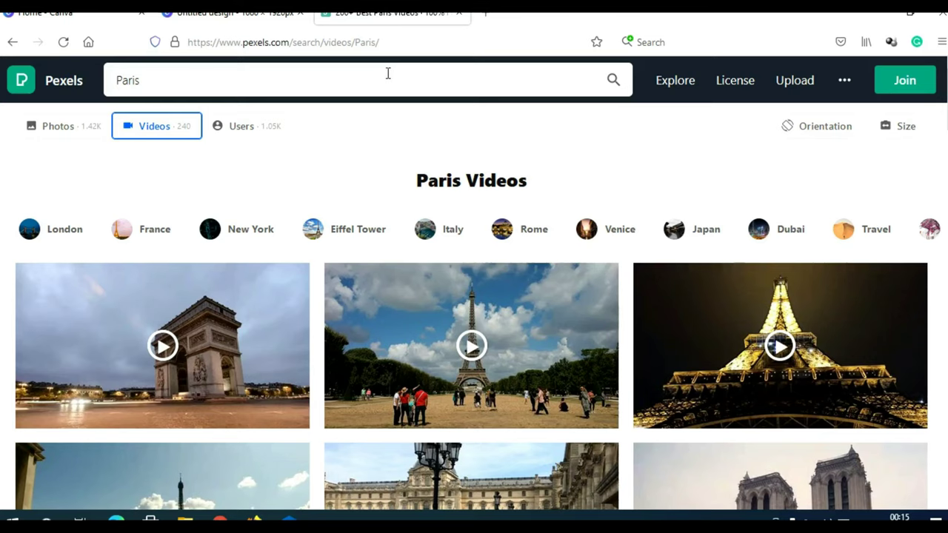
scroll(330, 366, "down", 5)
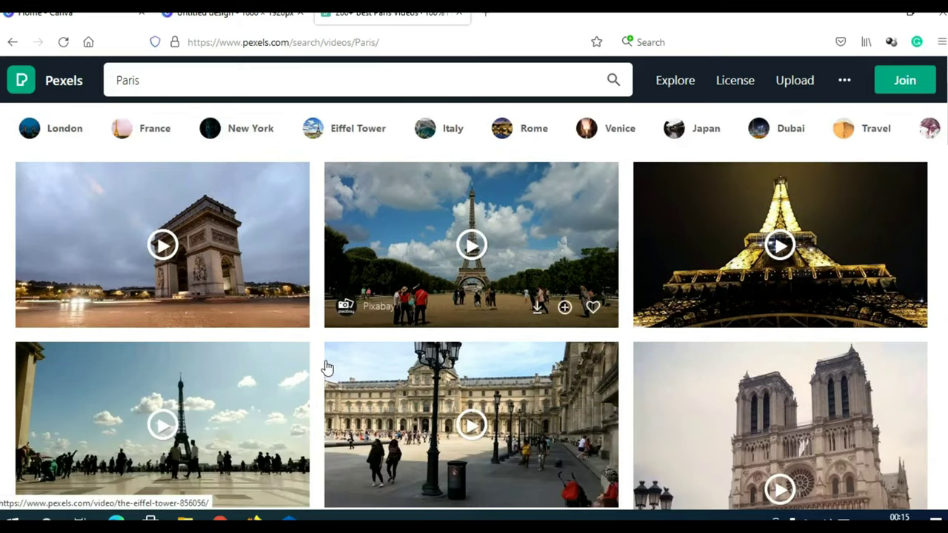
scroll(315, 382, "down", 1)
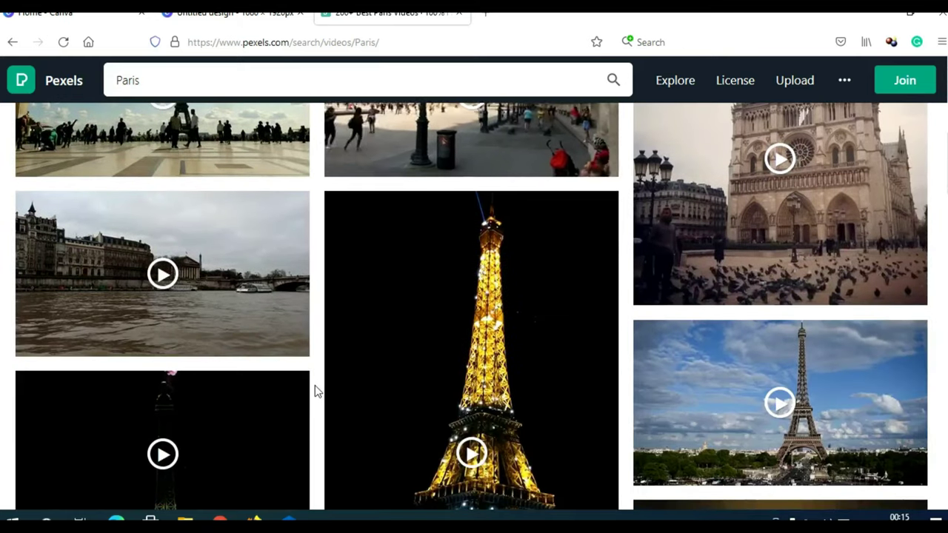
scroll(315, 385, "down", 1)
scroll(314, 385, "up", 3)
scroll(314, 385, "up", 4)
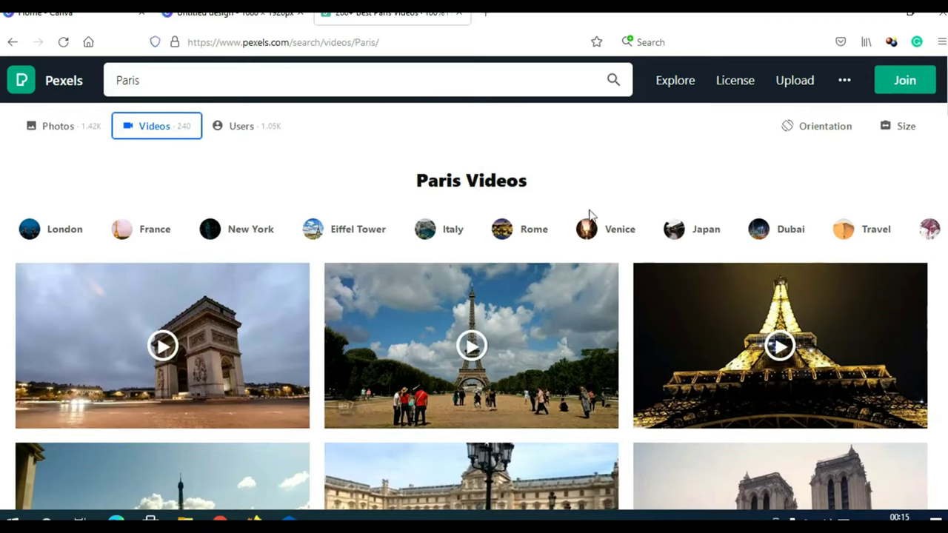
Step: Filter the Paris videos on Pexels to vertical orientation and review the remaining clips
left_click(810, 129)
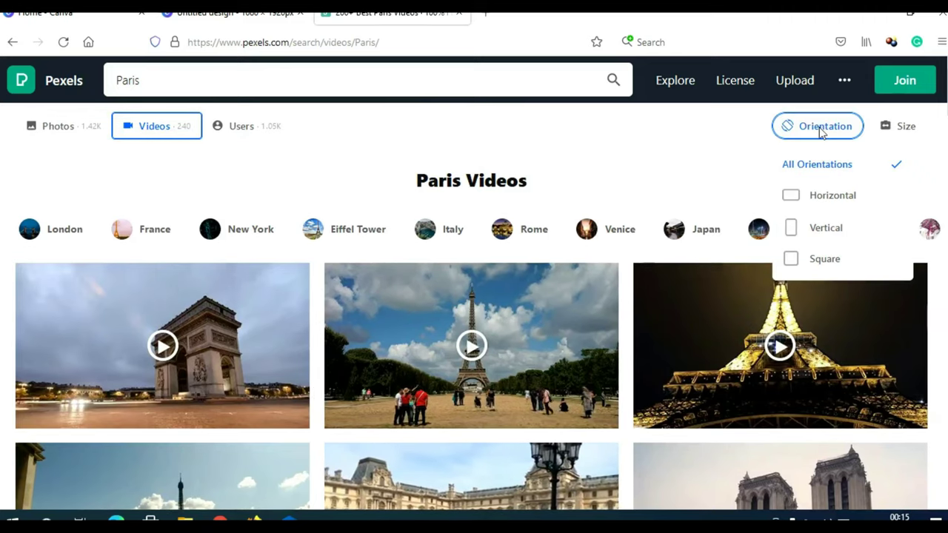
left_click(833, 231)
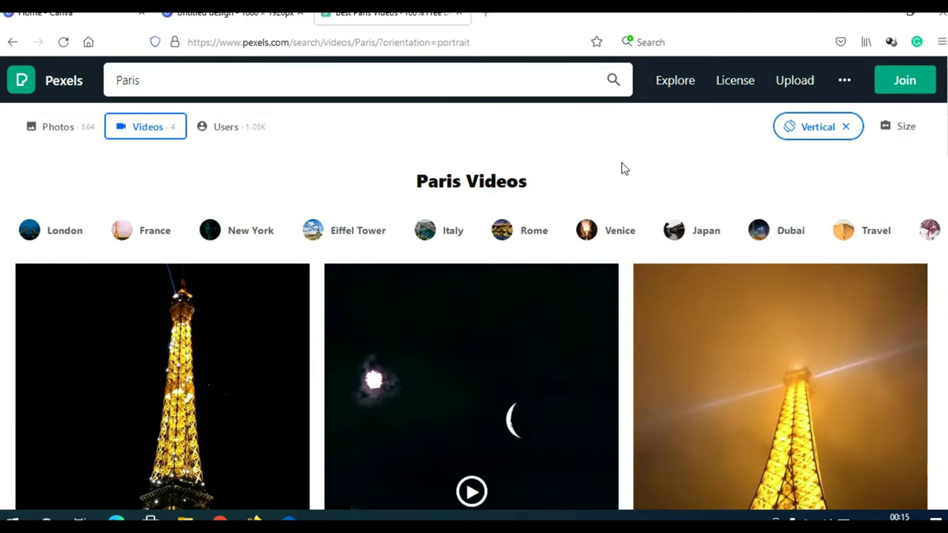
scroll(620, 174, "down", 3)
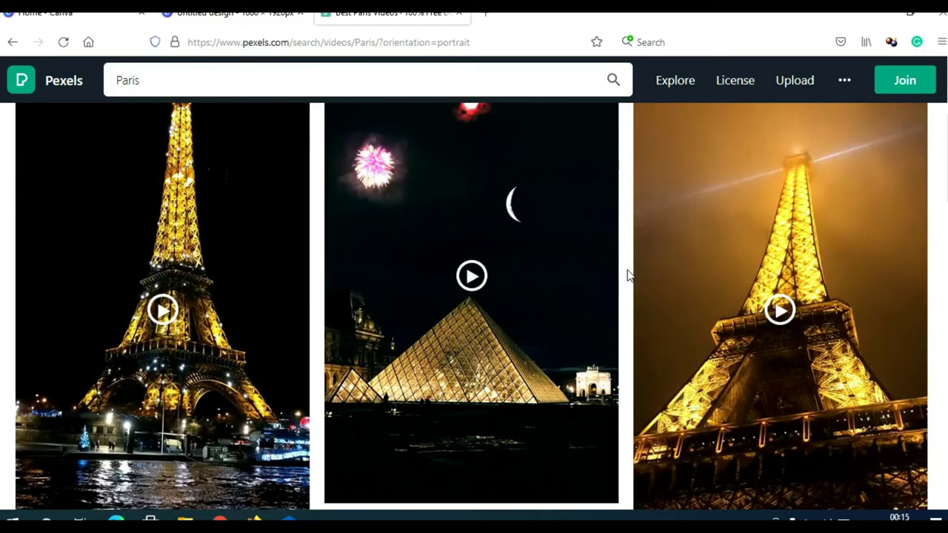
scroll(626, 274, "up", 5)
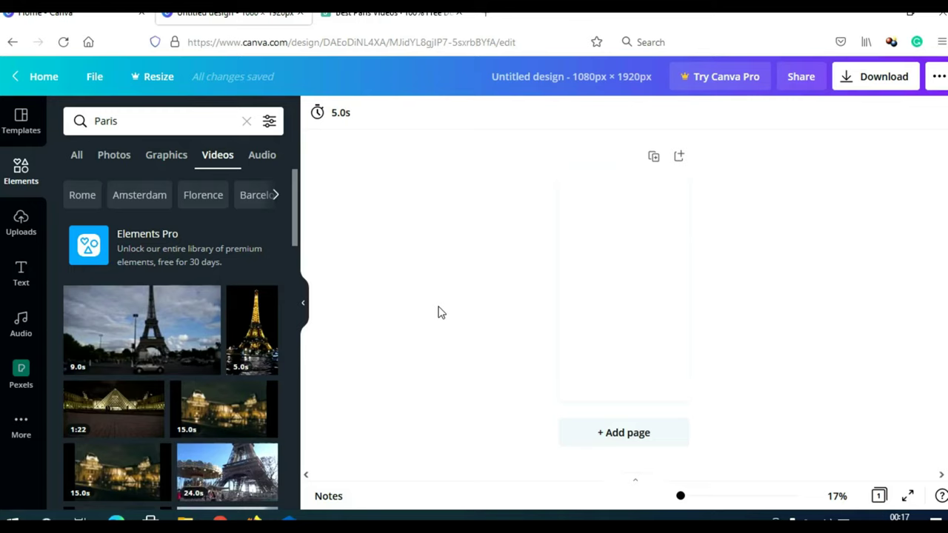
Step: Return to the Canva design and browse the photo results for Paris
left_click(112, 154)
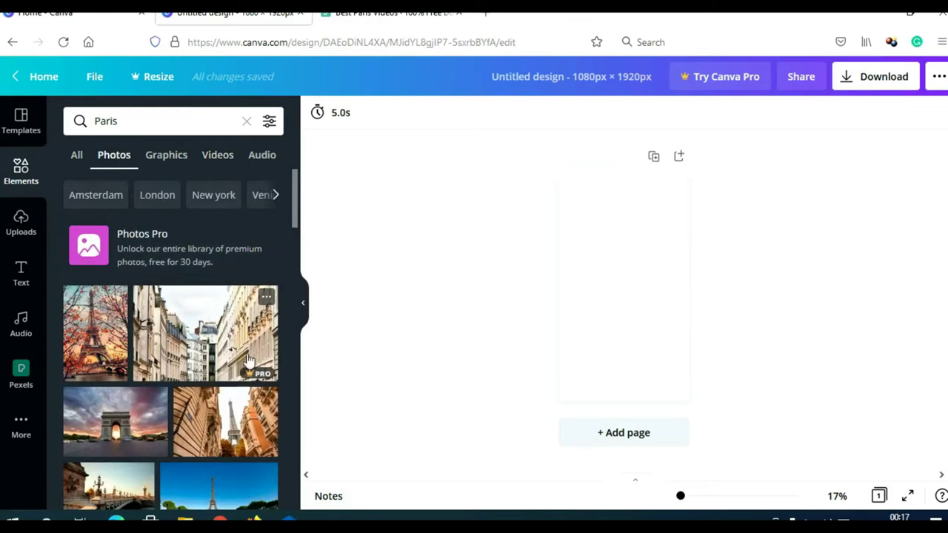
scroll(141, 348, "down", 1)
scroll(102, 388, "down", 3)
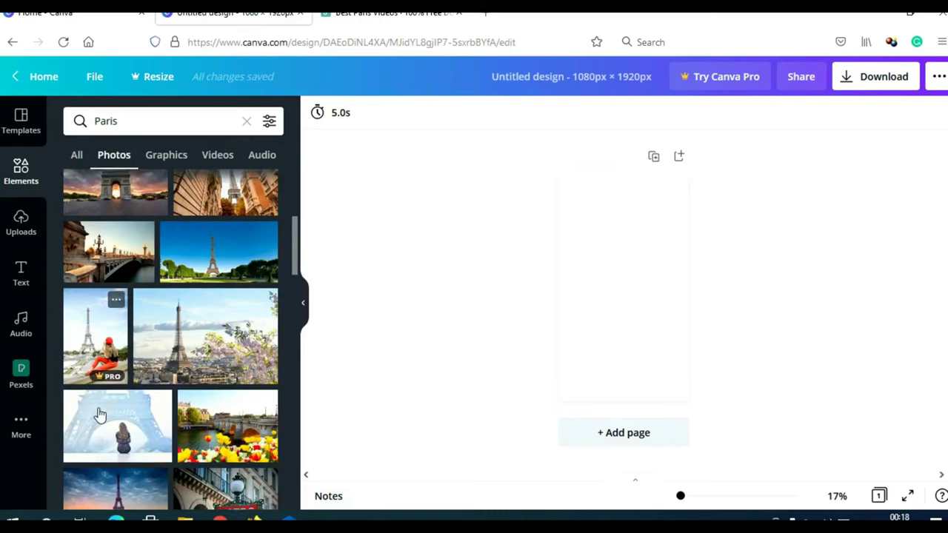
scroll(229, 339, "up", 4)
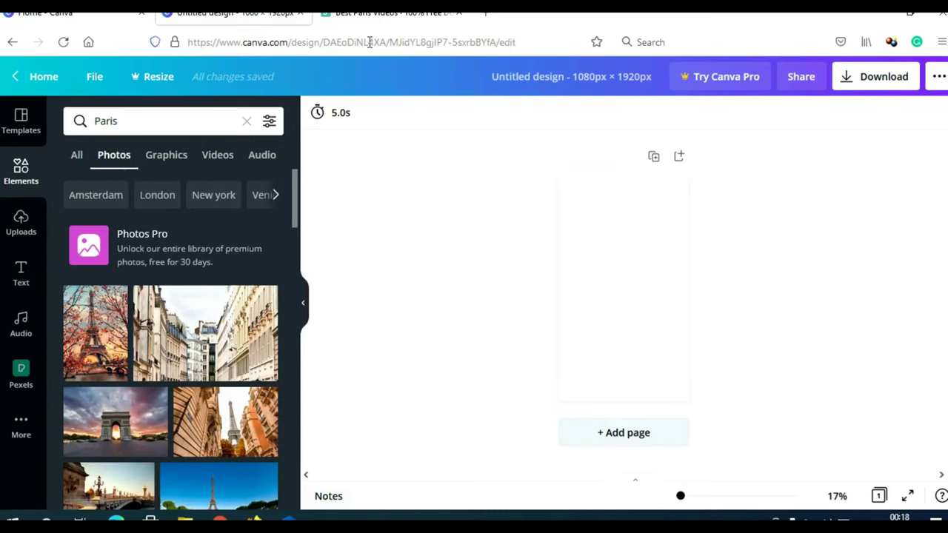
Step: Switch back to Pexels, change the Paris results to photos and look through them
left_click(375, 15)
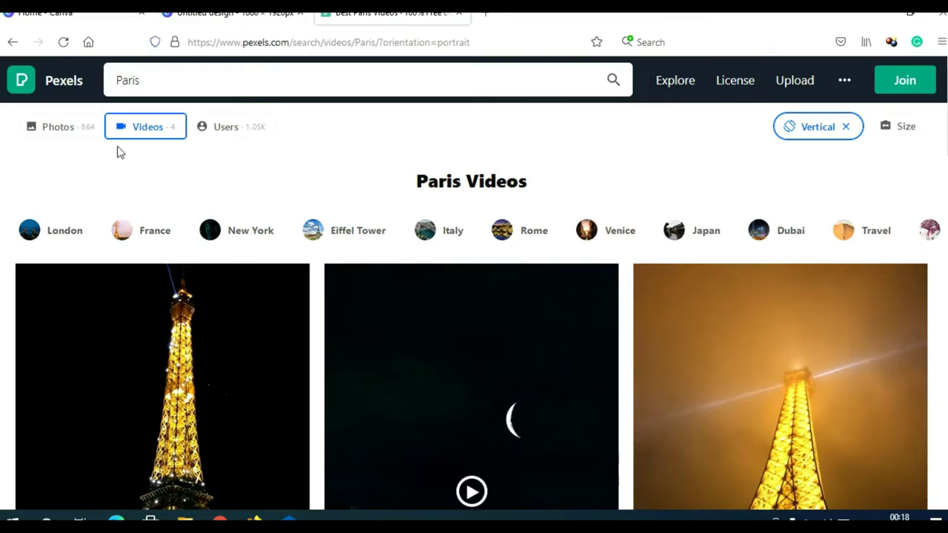
left_click(64, 126)
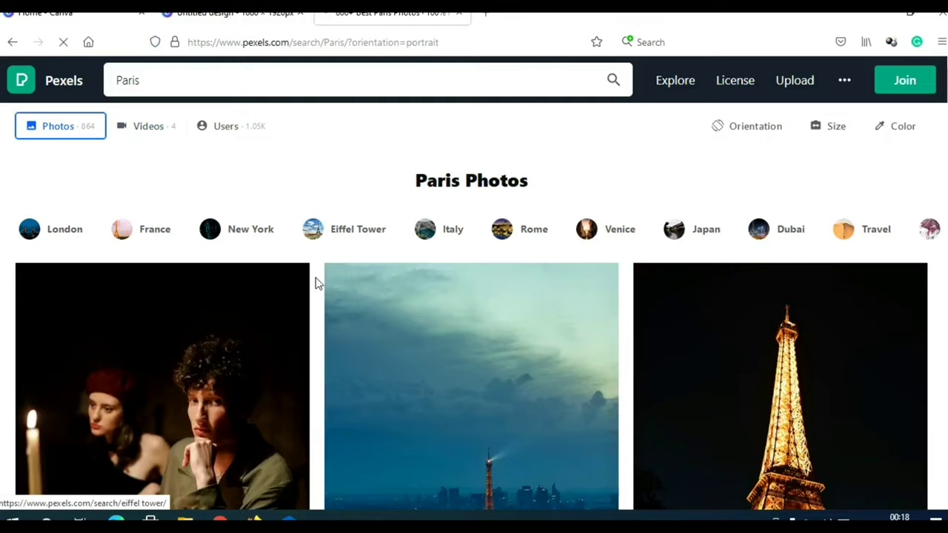
scroll(315, 281, "down", 2)
scroll(315, 283, "down", 2)
scroll(314, 281, "down", 3)
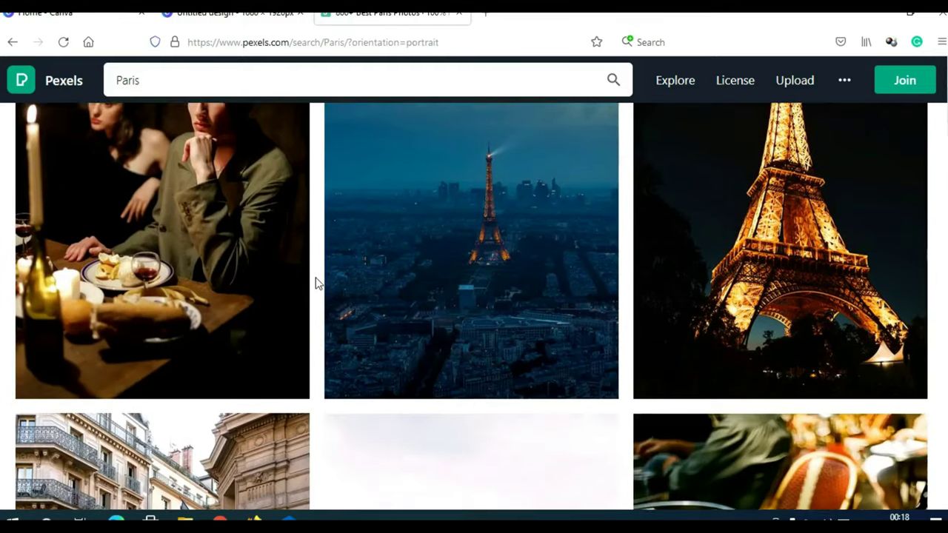
Step: Open the photo of the lit Eiffel Tower above the blue evening cityscape and display its download size options
scroll(552, 361, "up", 4)
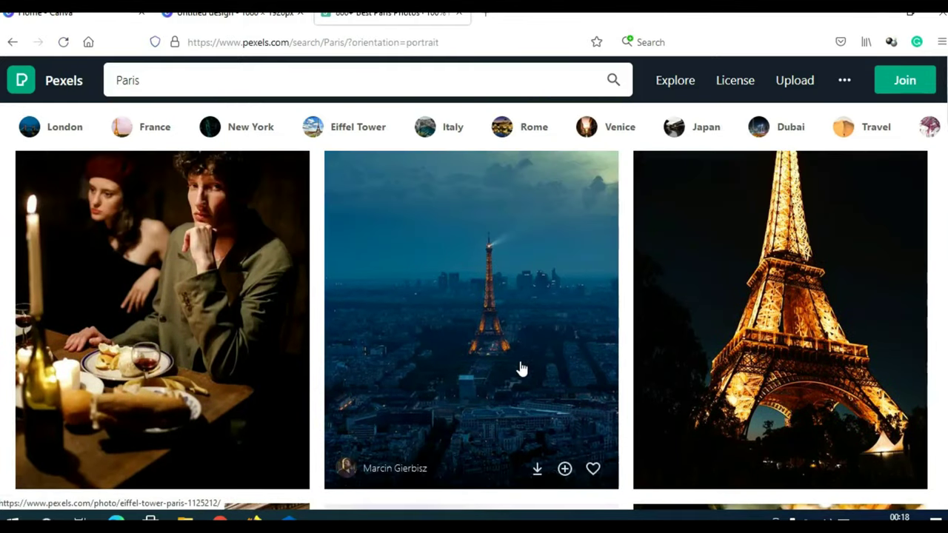
left_click(485, 313)
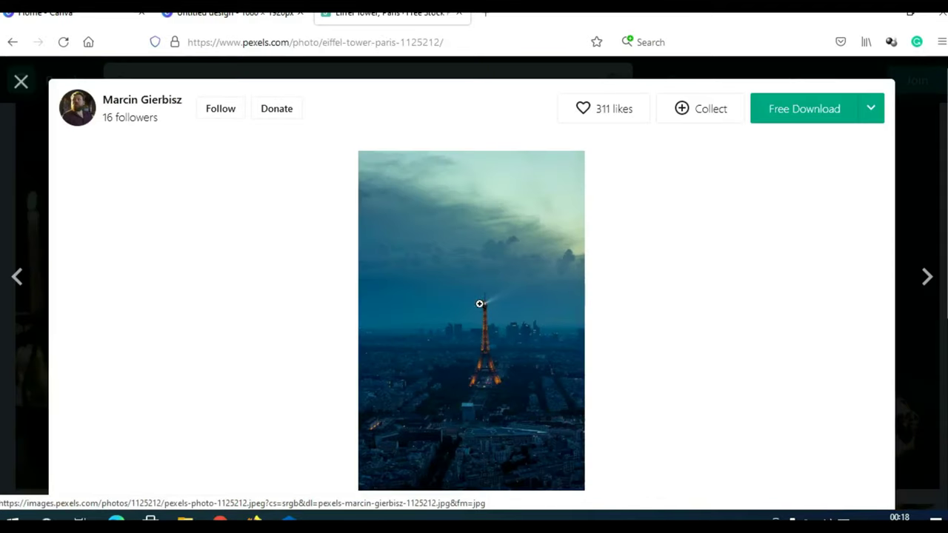
left_click(871, 117)
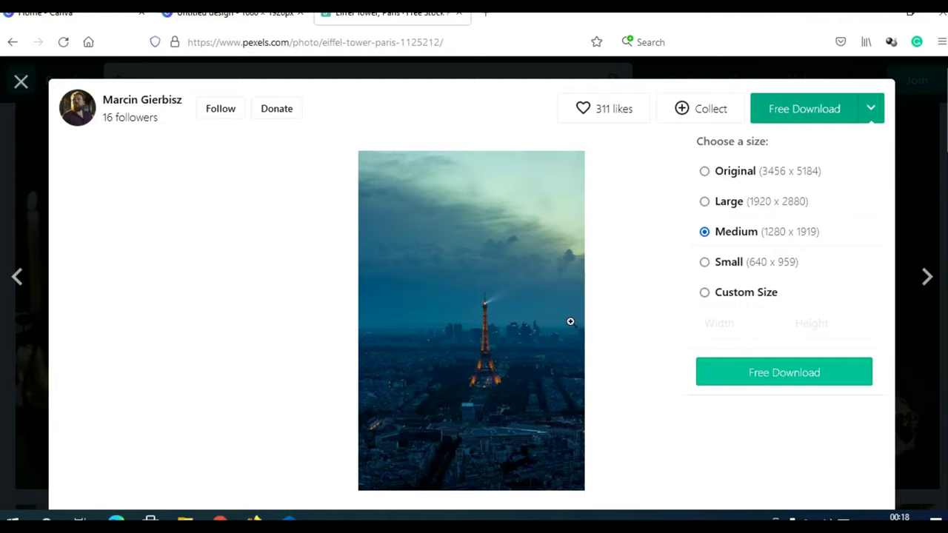
Step: Return to the Canva design, check the available media upload sources and go back to the uploaded images
left_click(248, 13)
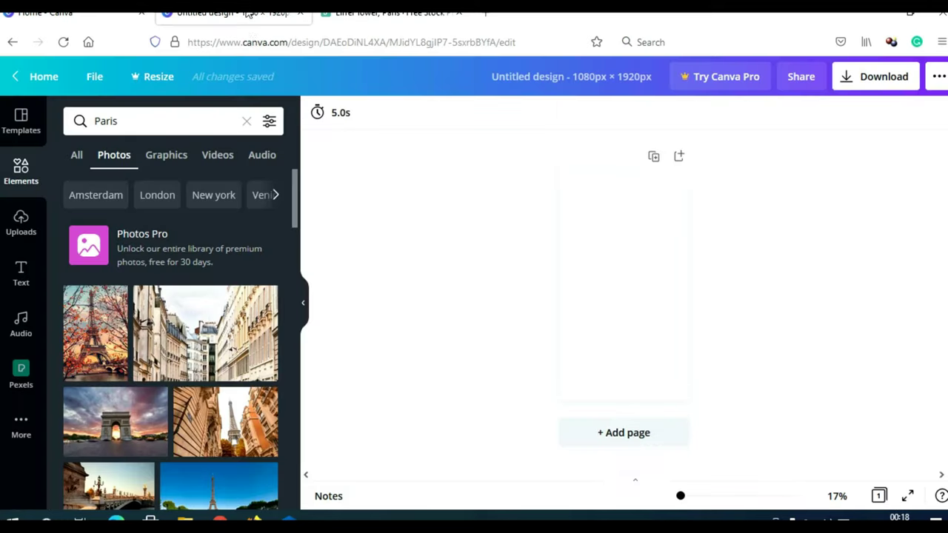
left_click(22, 224)
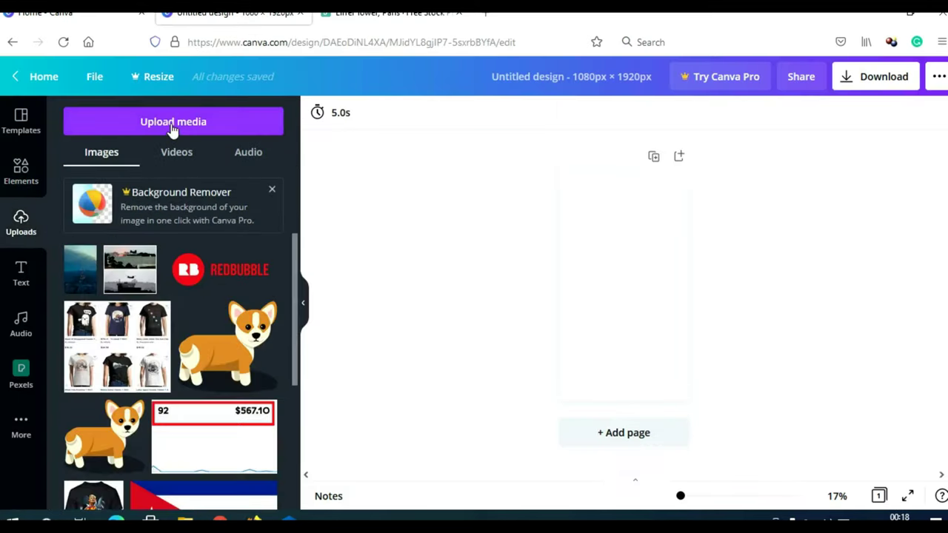
left_click(172, 128)
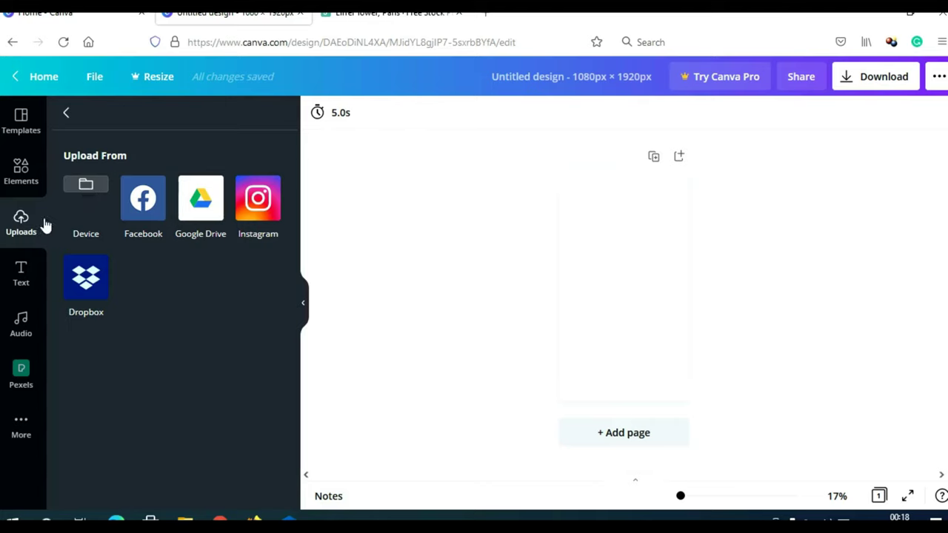
left_click(66, 117)
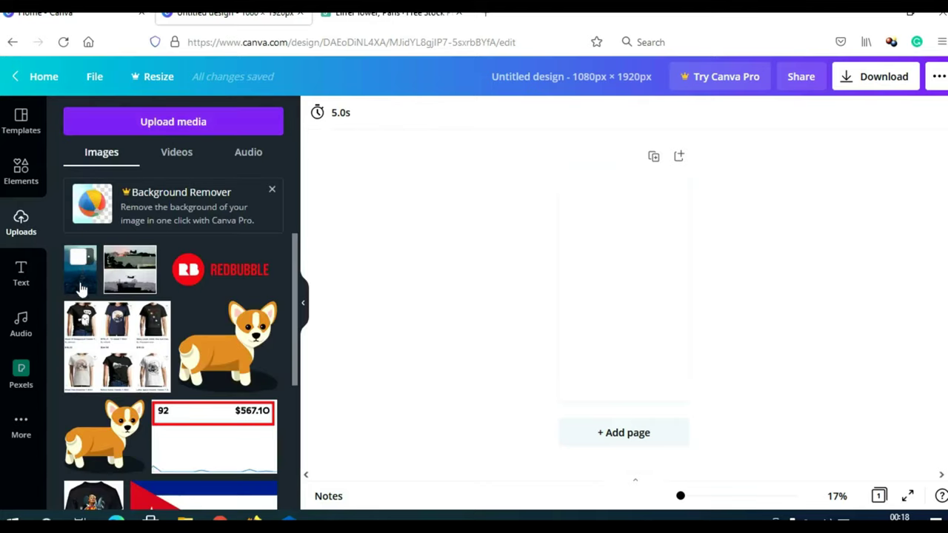
Step: Add the uploaded Eiffel Tower cityscape photo to the blank page and align it with the page's top-left corner
left_click(82, 279)
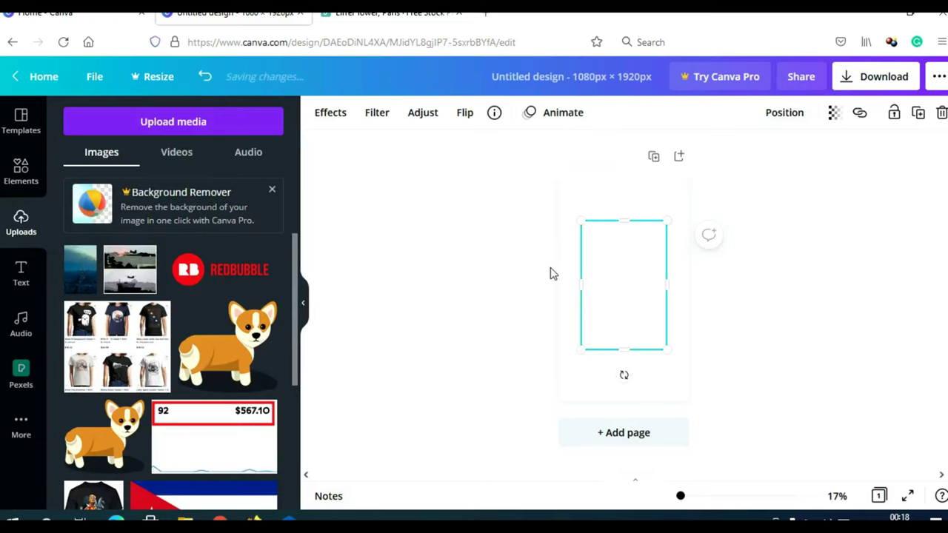
left_click_drag(610, 261, 589, 211)
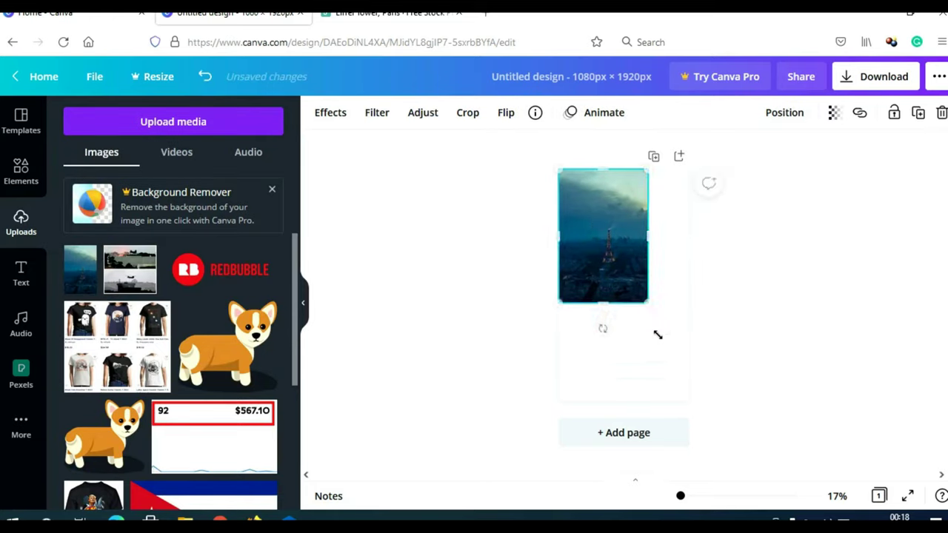
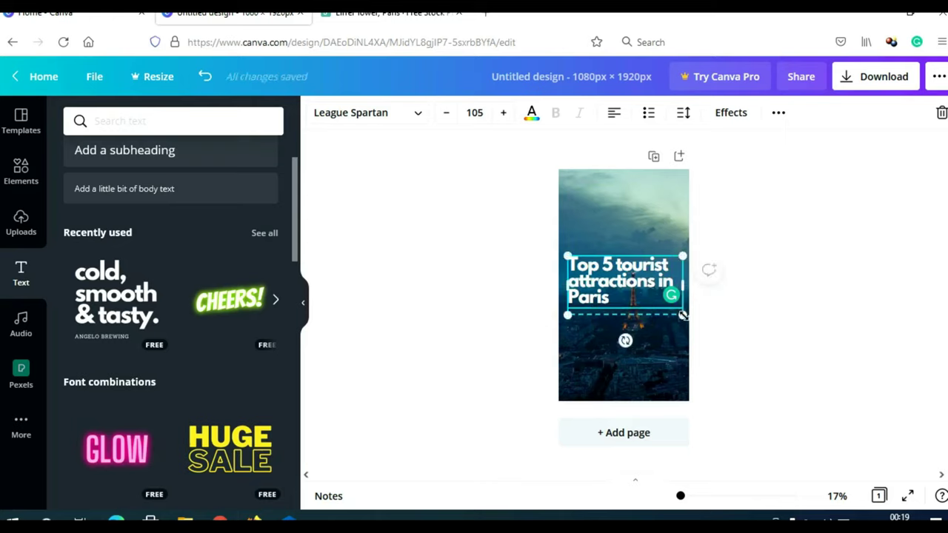
Step: Shrink the title "Top 5 tourist attractions in Paris" to size 74, centre-align it and place it near the top of the photo
left_click_drag(682, 315, 678, 265)
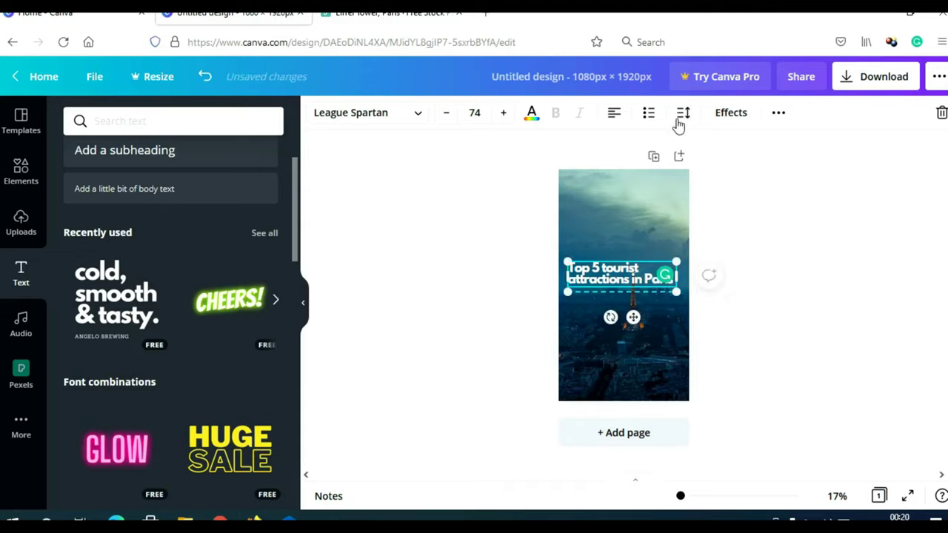
left_click(614, 118)
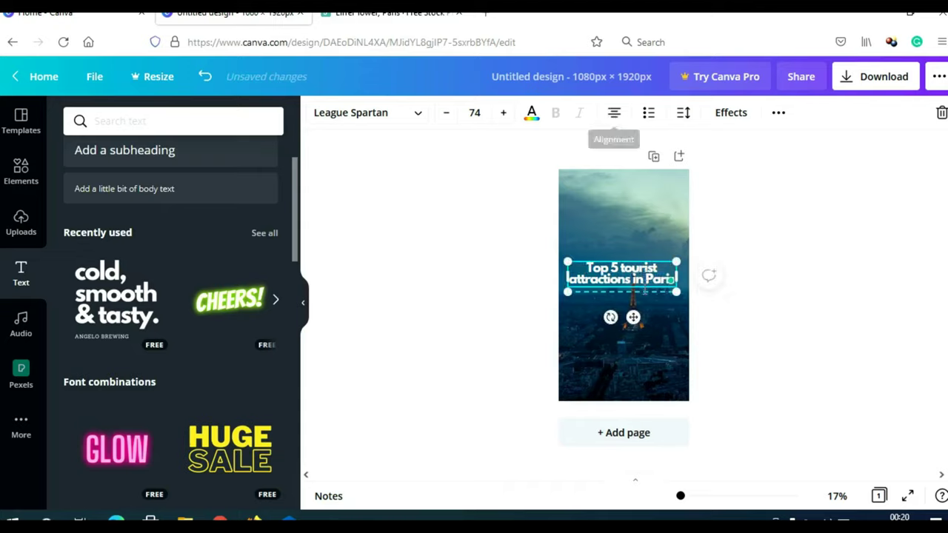
left_click_drag(622, 268, 627, 198)
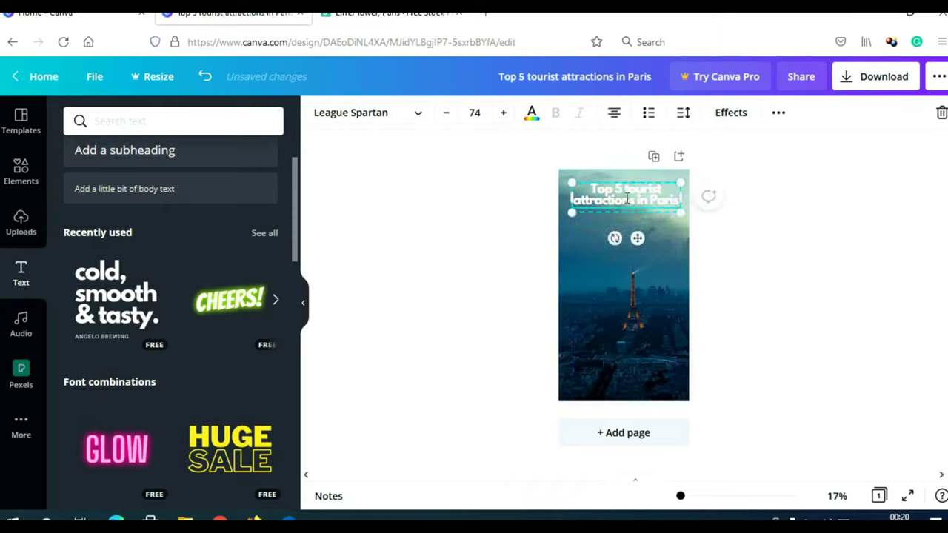
left_click(627, 198)
Step: Try the Block text animation on the title and apply Typewriter instead
left_click(679, 286)
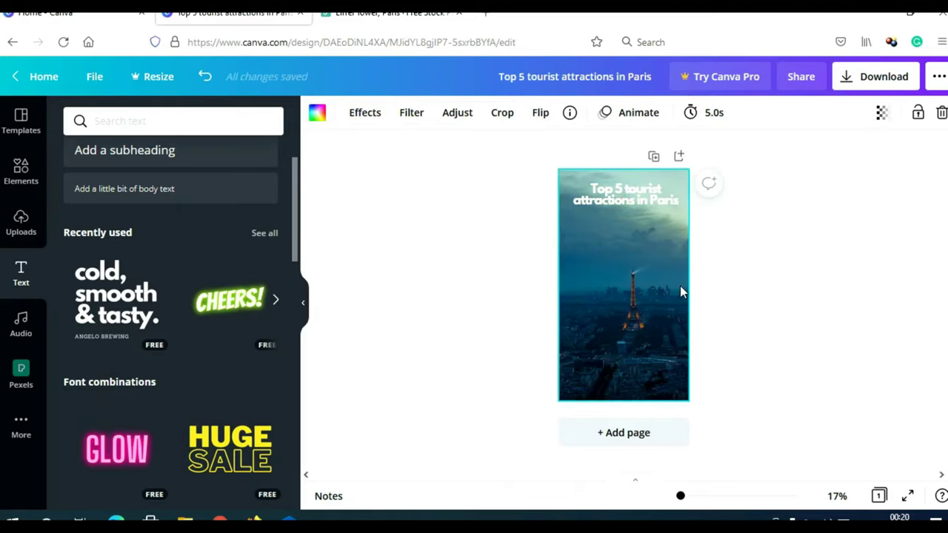
left_click(633, 118)
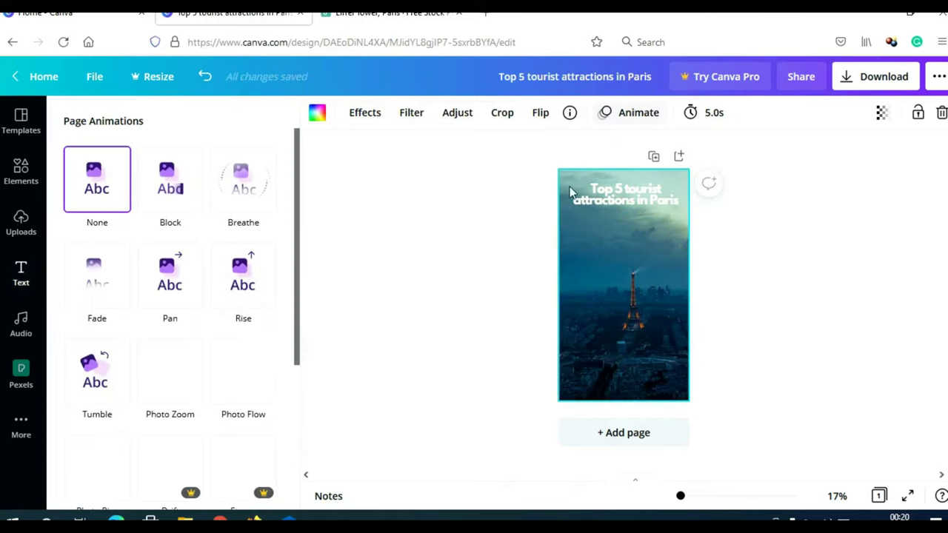
left_click(625, 194)
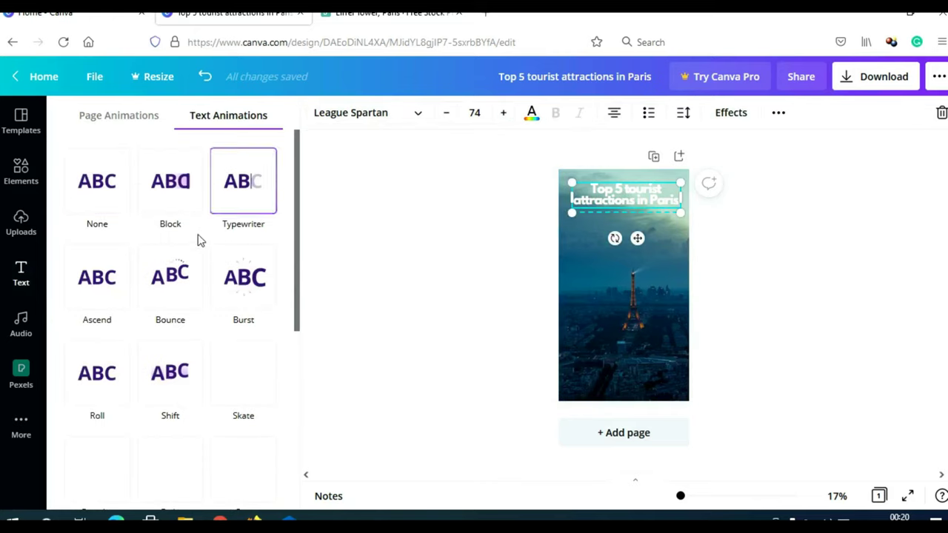
left_click(169, 190)
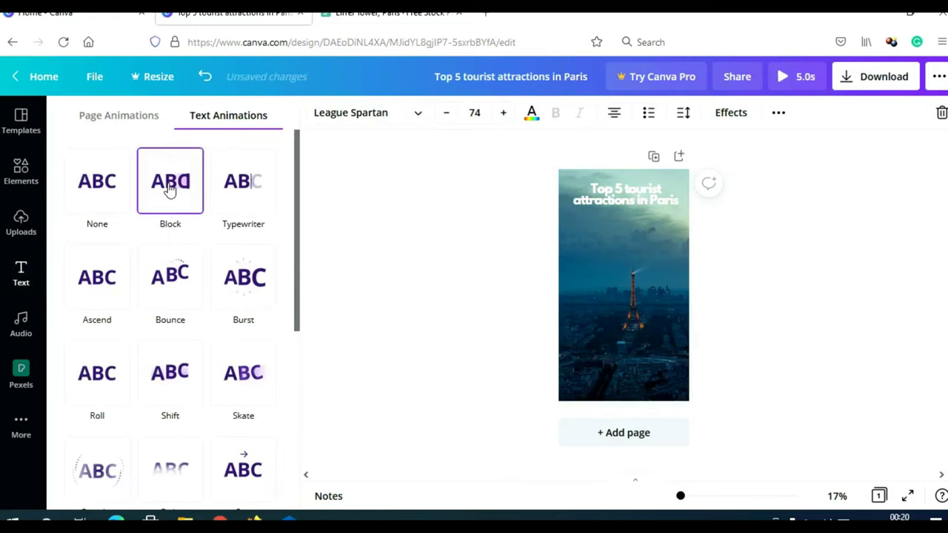
left_click(256, 190)
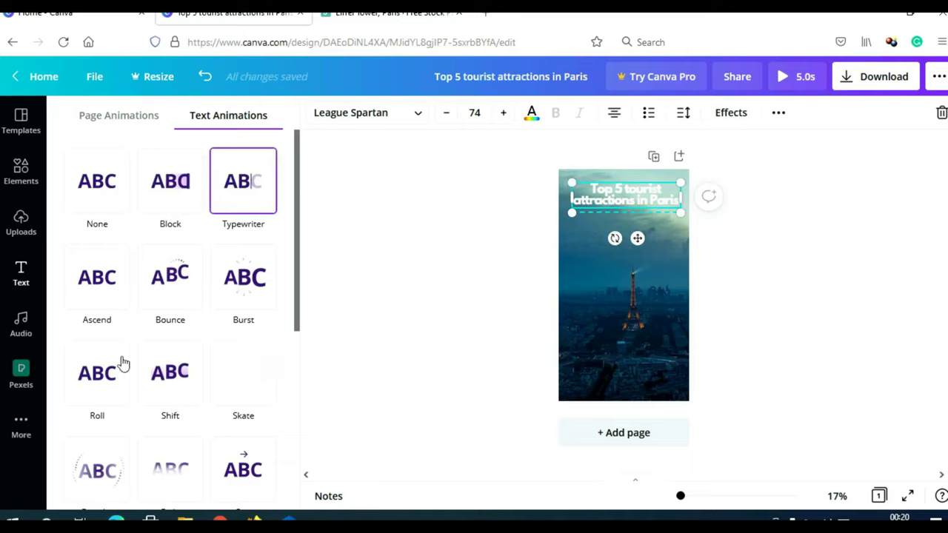
Step: Browse Canva's audio library through the Happy, Pop and Epic tracks
left_click(21, 326)
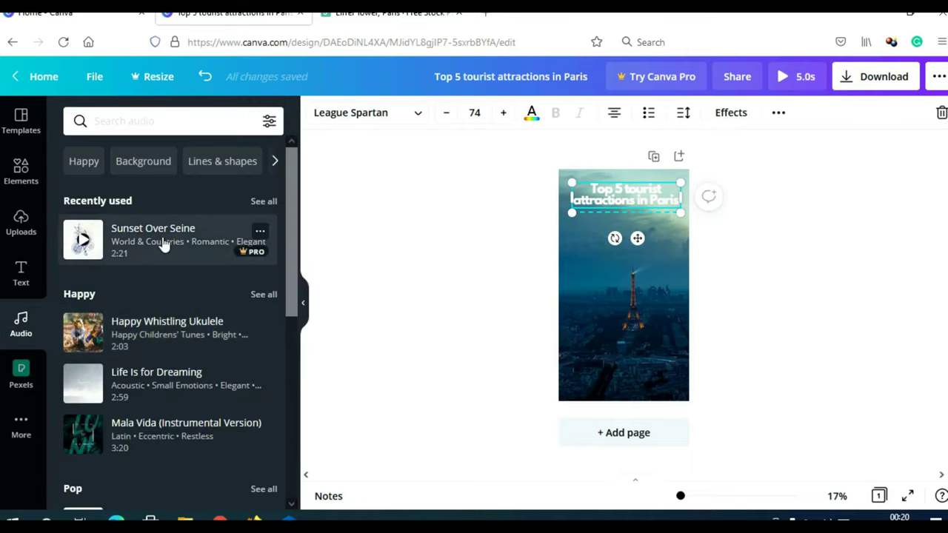
scroll(211, 366, "down", 1)
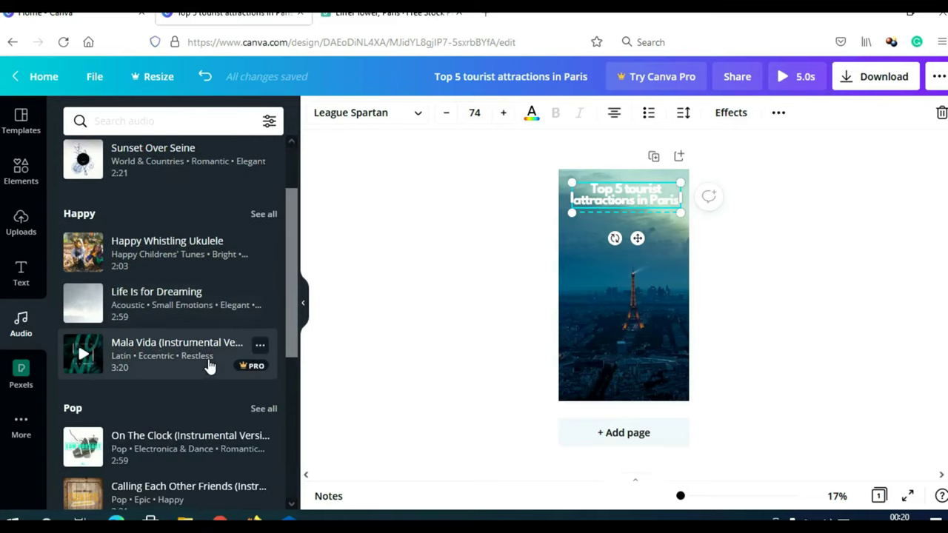
scroll(211, 366, "down", 3)
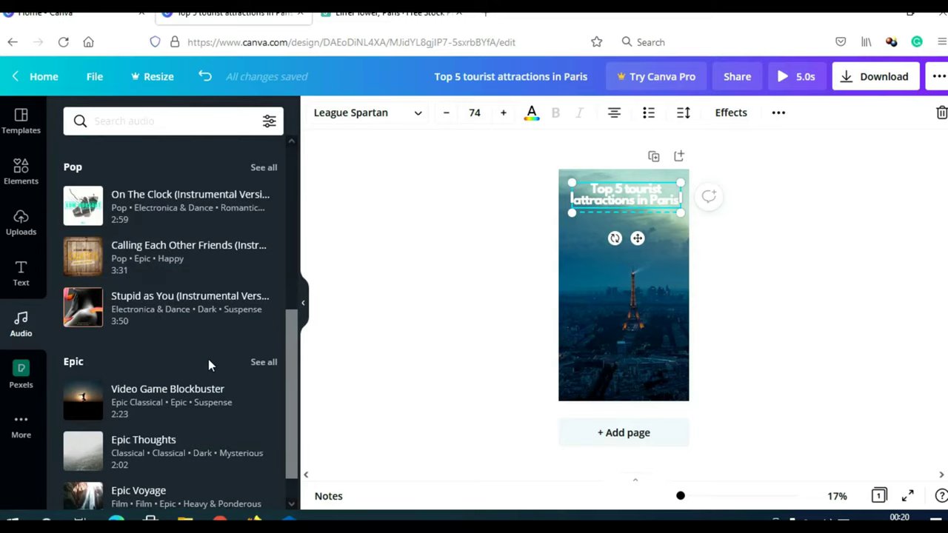
scroll(208, 364, "up", 4)
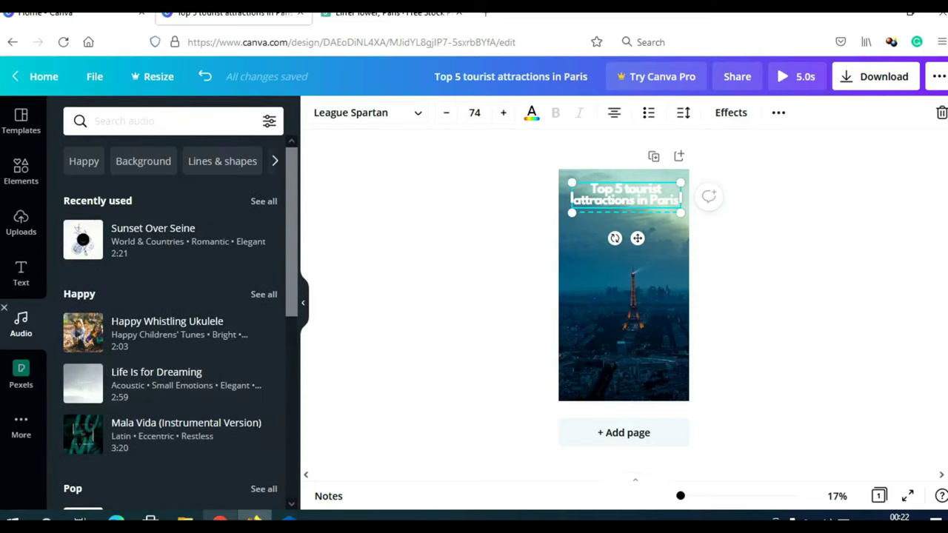
Step: Switch to the YouTube Studio audio library and search its free music for "Paris"
left_click(220, 521)
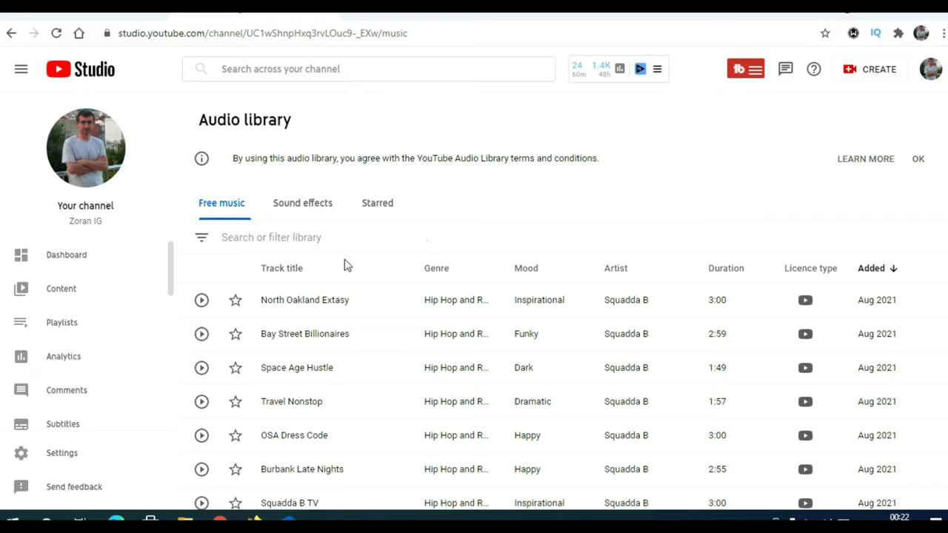
left_click(281, 238)
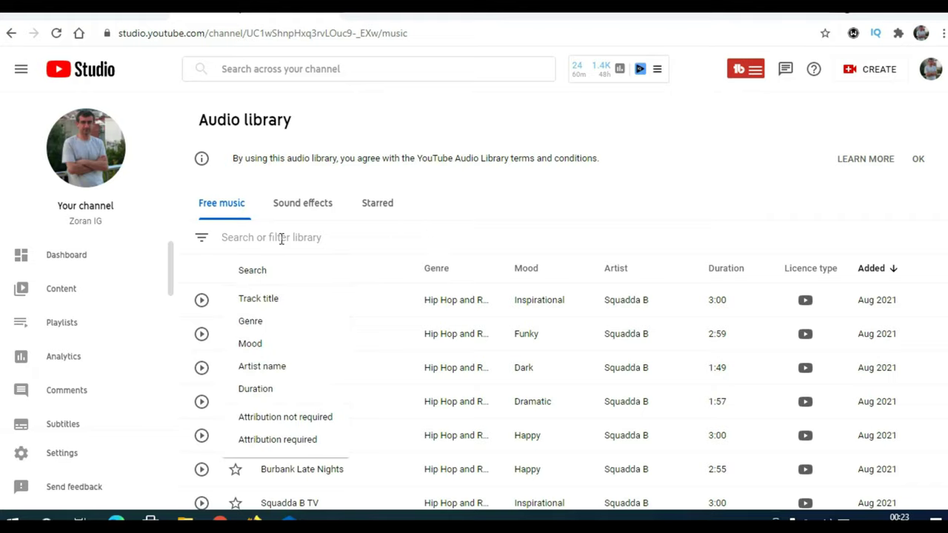
type("Paris")
key("Return")
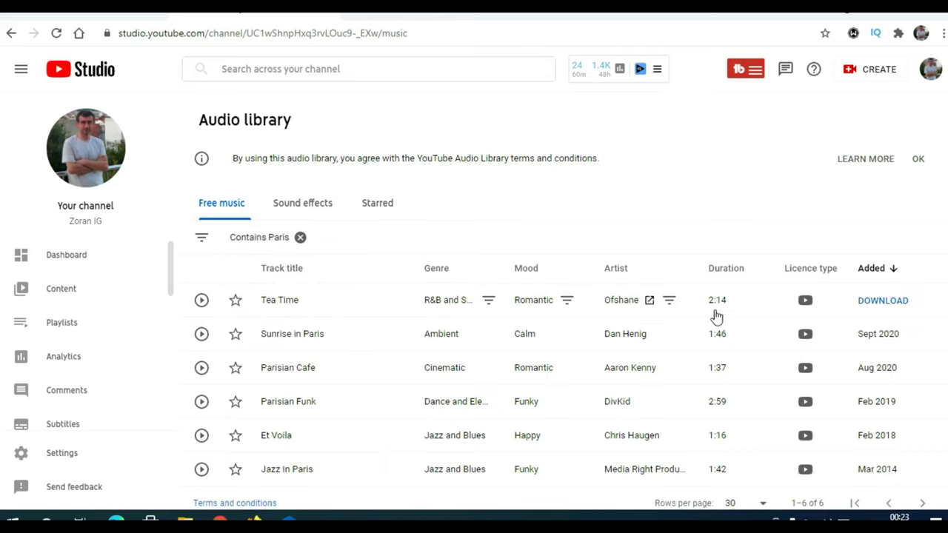
Step: Preview the Tea Time and Parisian Cafe tracks and download Parisian Cafe
scroll(741, 318, "down", 1)
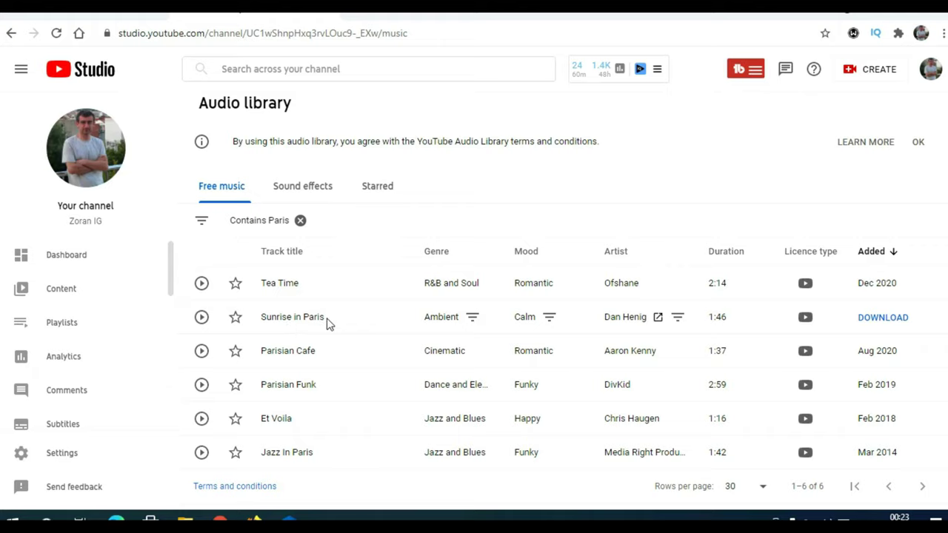
left_click(202, 283)
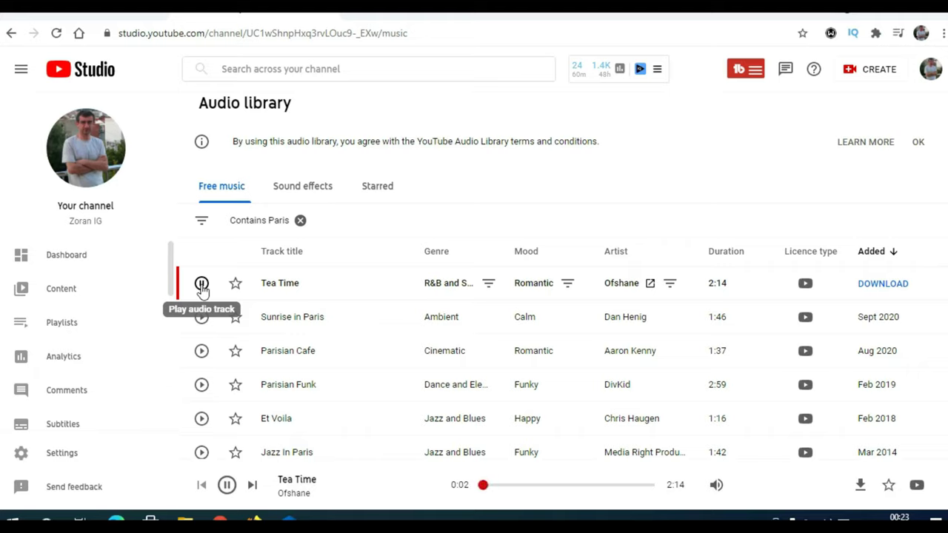
left_click(202, 283)
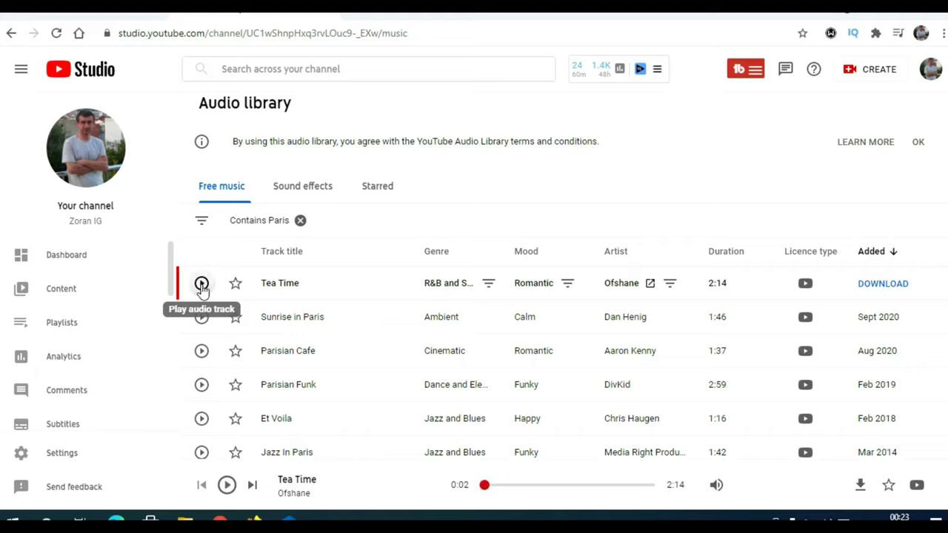
left_click(201, 353)
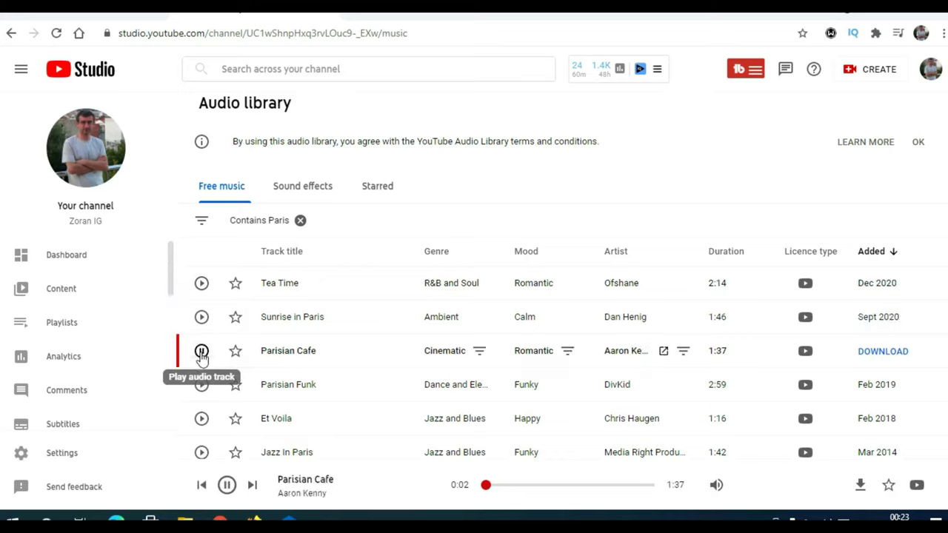
left_click(201, 353)
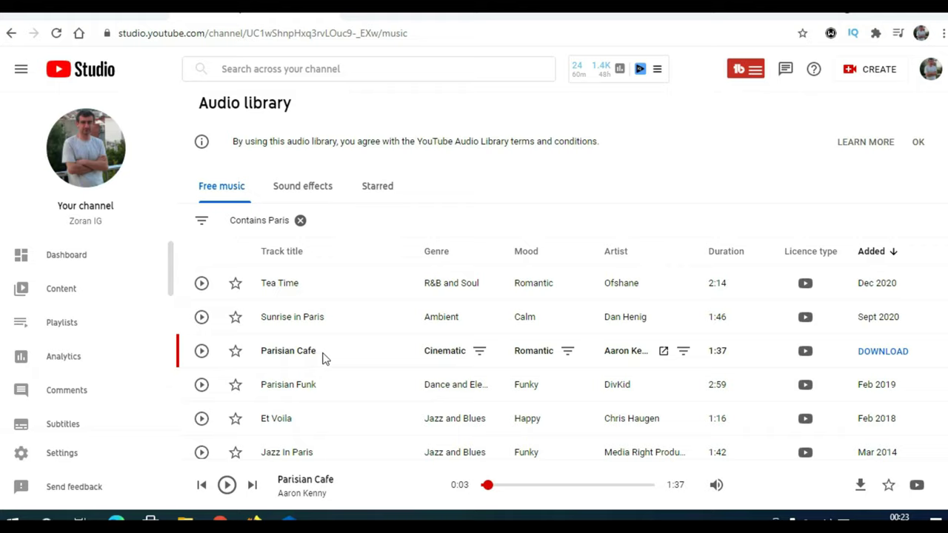
left_click(881, 353)
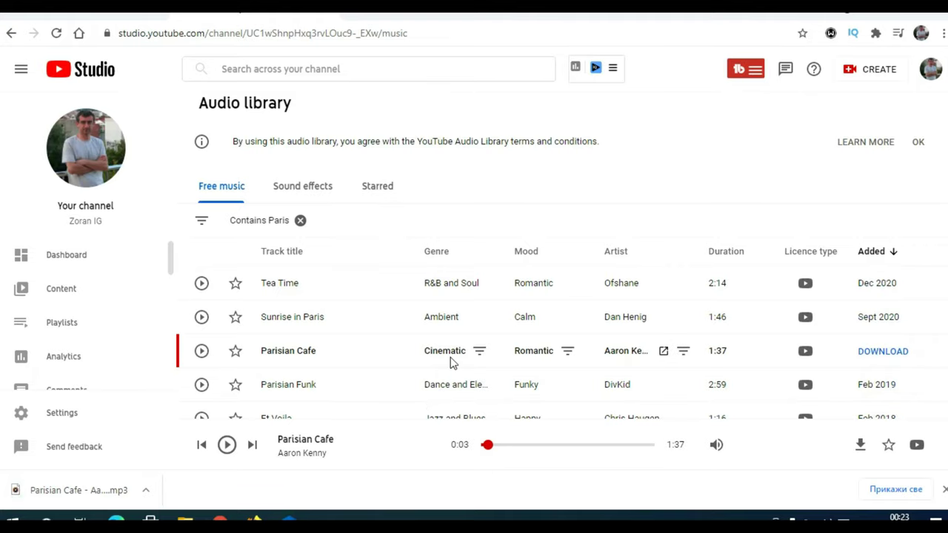
Step: Return to the Canva design and add the uploaded Parisian Cafe audio to it
left_click(255, 517)
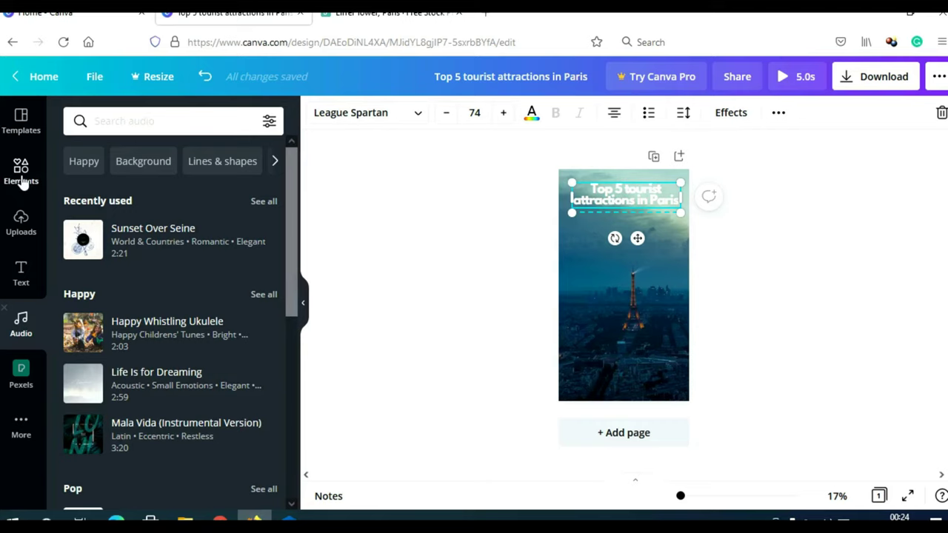
left_click(21, 219)
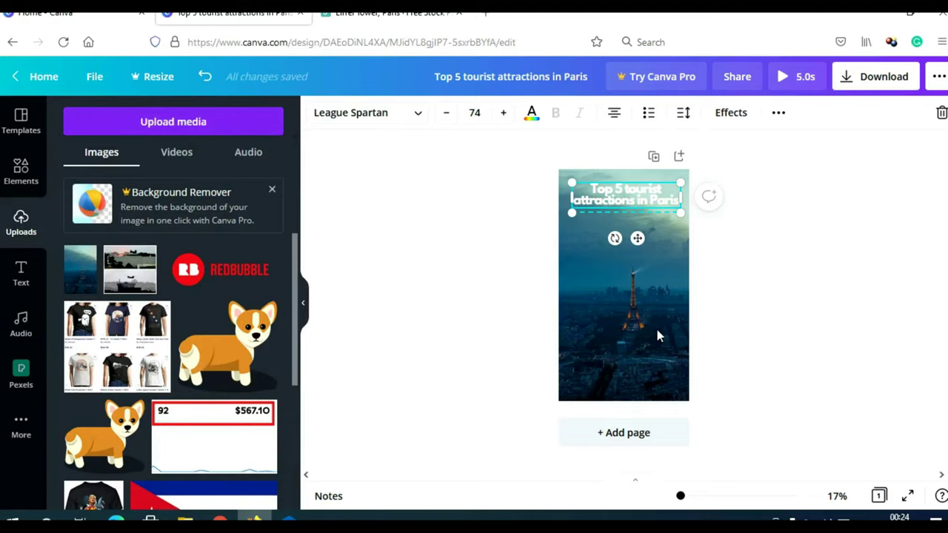
left_click(248, 152)
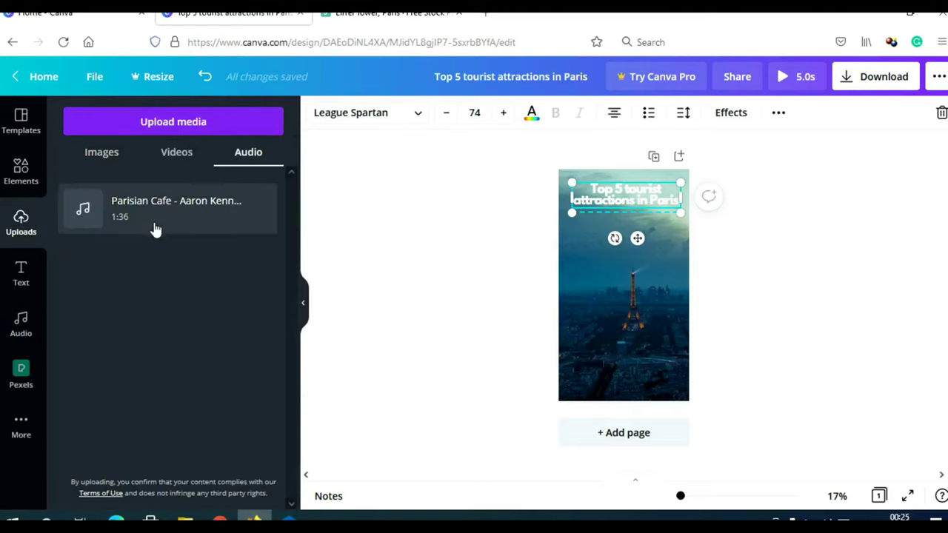
left_click_drag(180, 224, 645, 310)
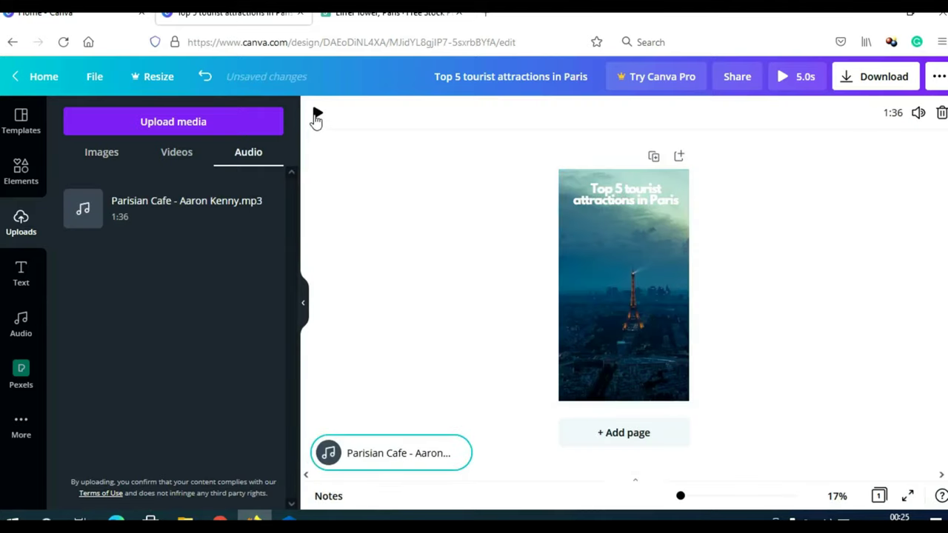
Step: Play a short part of the Parisian Cafe track in the design and pause it
left_click(317, 116)
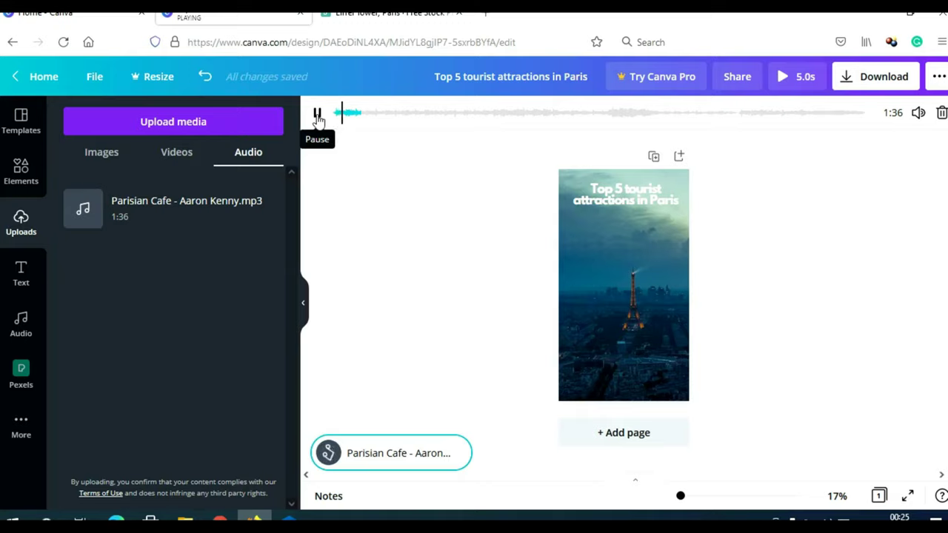
left_click(317, 117)
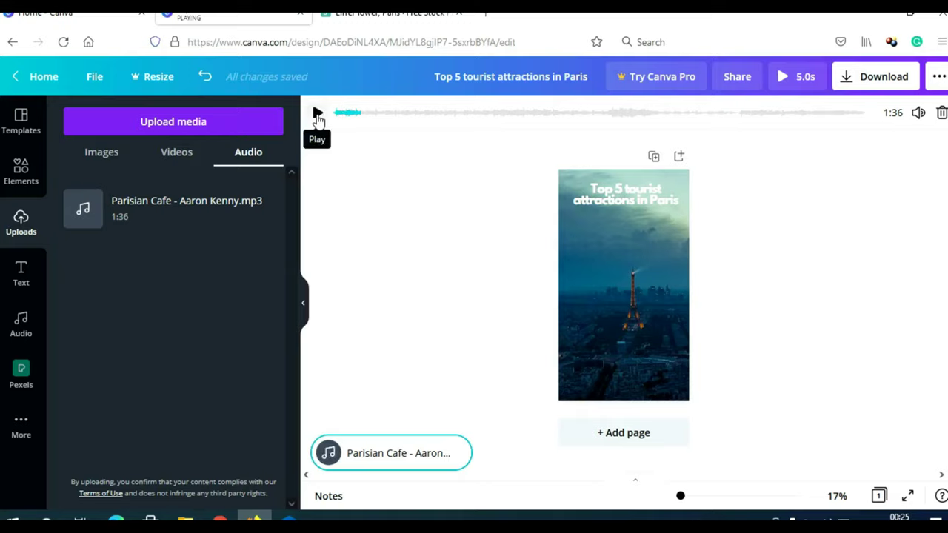
left_click(497, 358)
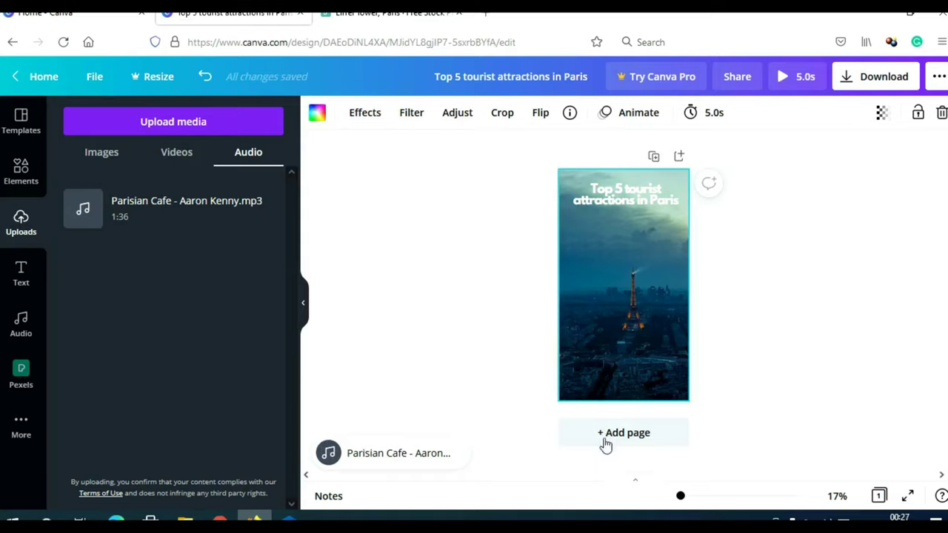
Step: Add a second page and place the free 5.0s night-time Eiffel Tower video from the Paris video results in its top-left corner
left_click(636, 438)
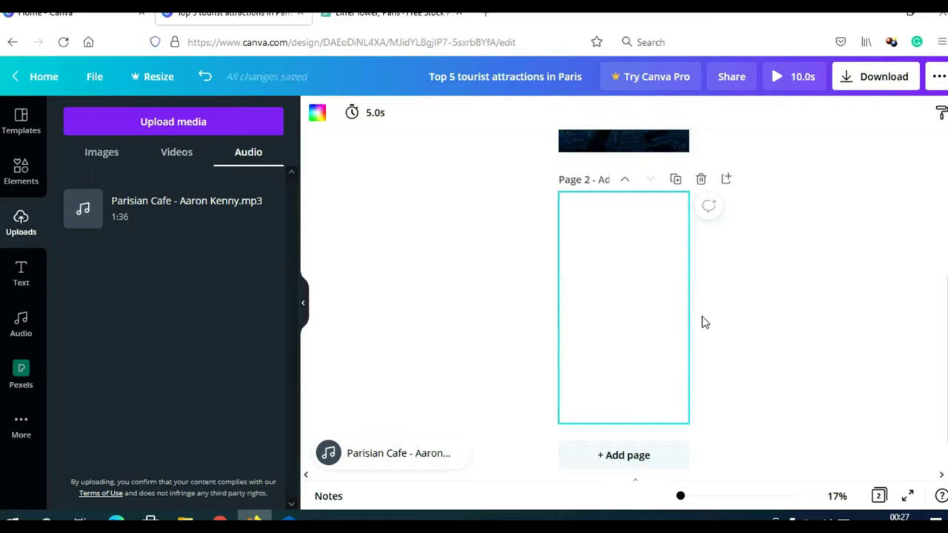
left_click(30, 182)
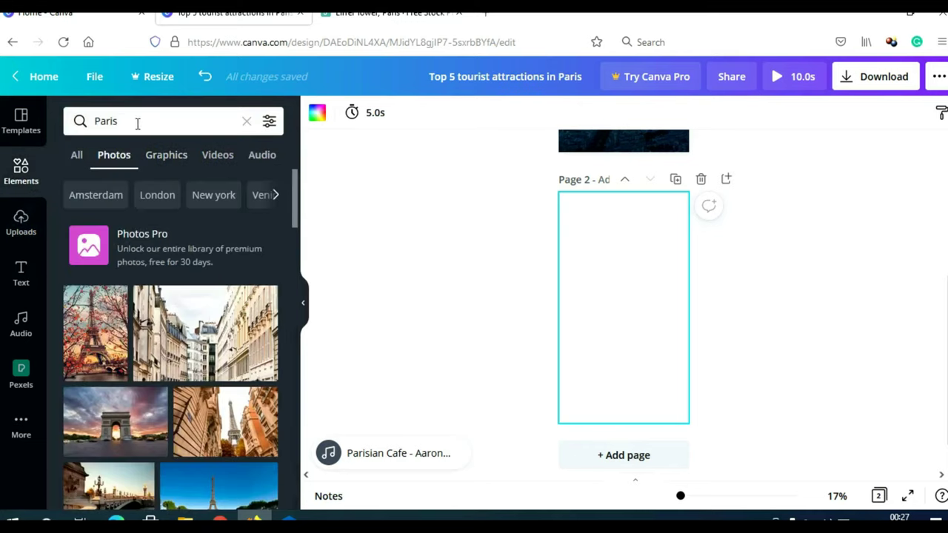
left_click(216, 158)
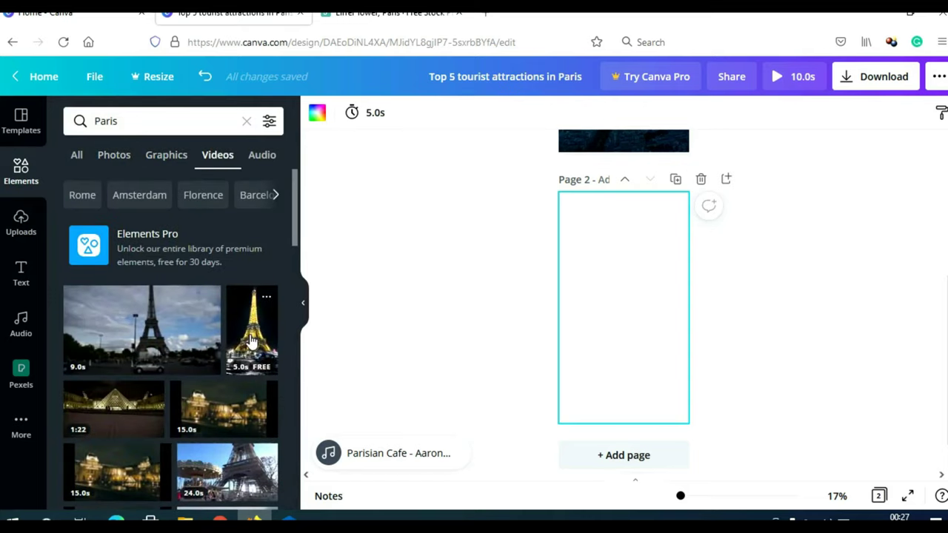
left_click(250, 340)
mouse_move(636, 276)
left_mouse_down()
mouse_move(630, 260)
mouse_move(645, 285)
left_mouse_up()
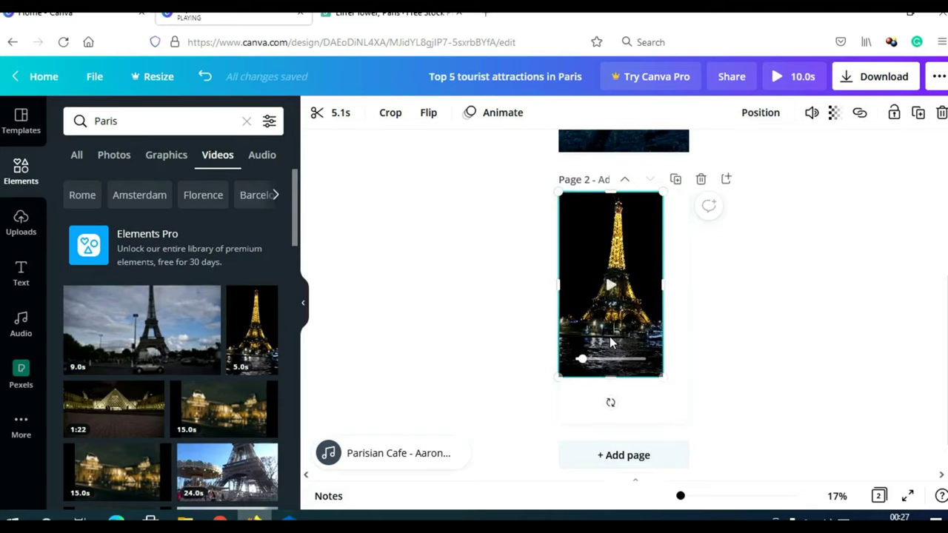
Step: Enlarge the Eiffel Tower video to fill page 2 and add the recently used "cold, smooth & tasty." text combination over it
left_click_drag(662, 377, 681, 429)
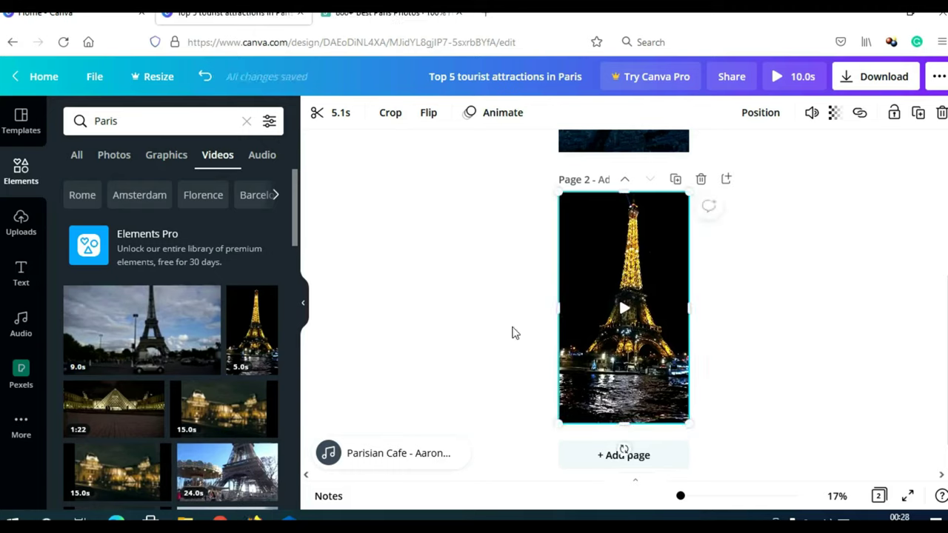
left_click(21, 274)
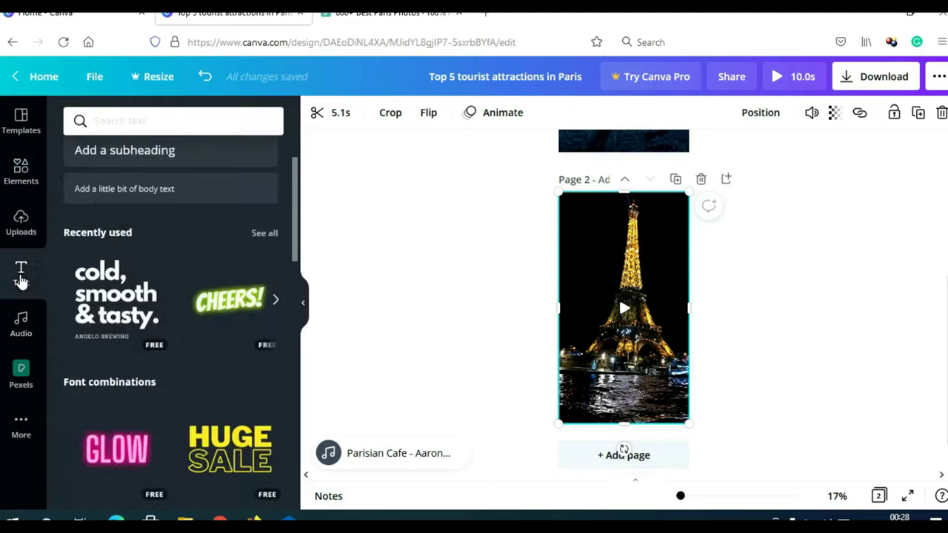
left_click(112, 307)
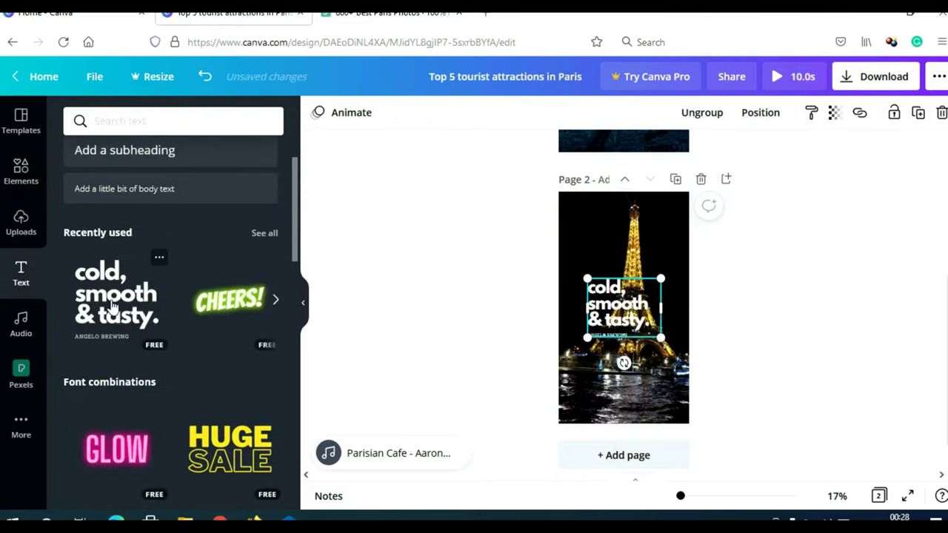
Step: Clear the small "Angelo Brewing" line from the text group on page 2 and replace the headline with "Eiffel Tower"
left_click(619, 337)
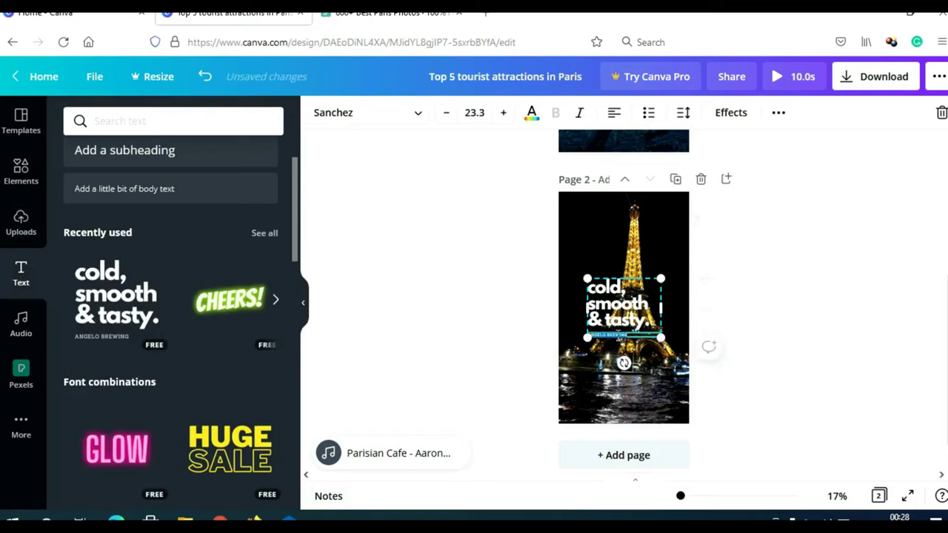
left_click(626, 319)
key("ctrl+a")
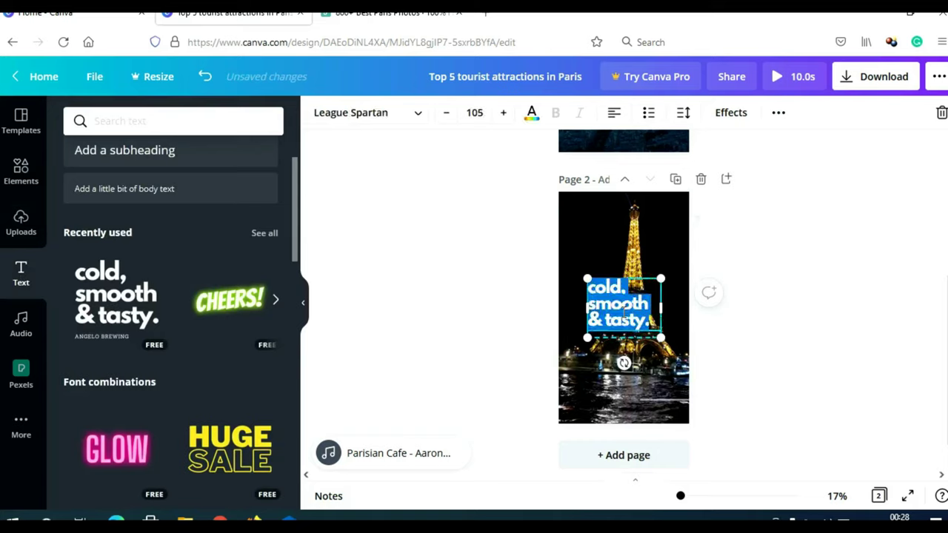
key("BackSpace")
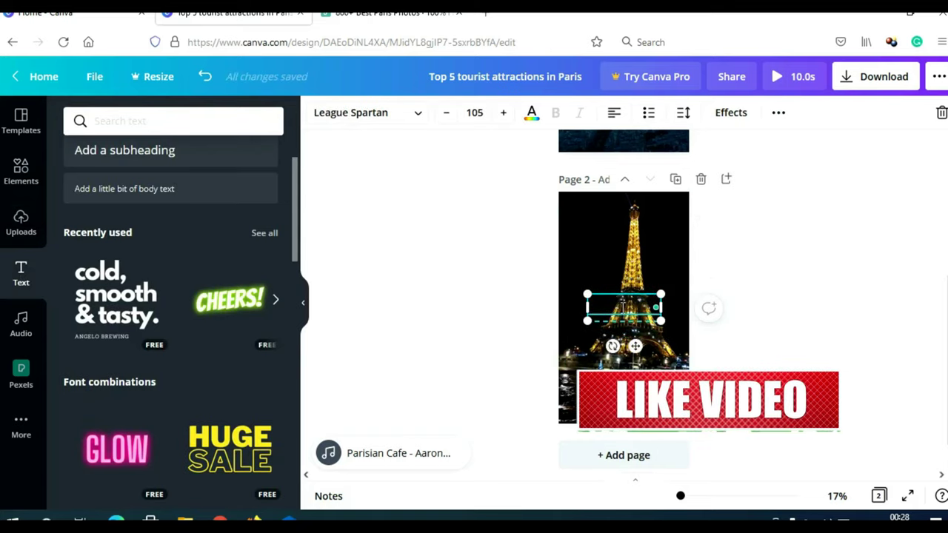
type("Eiffel Tower")
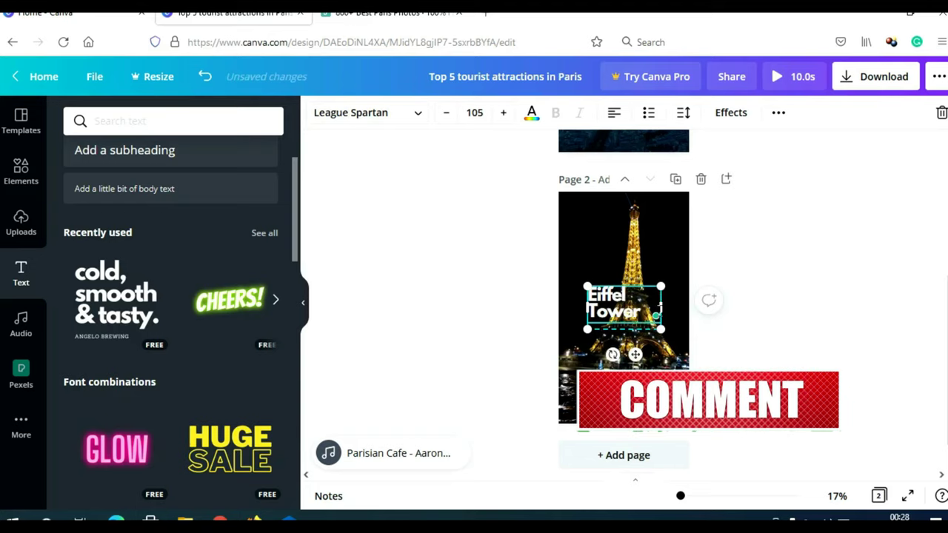